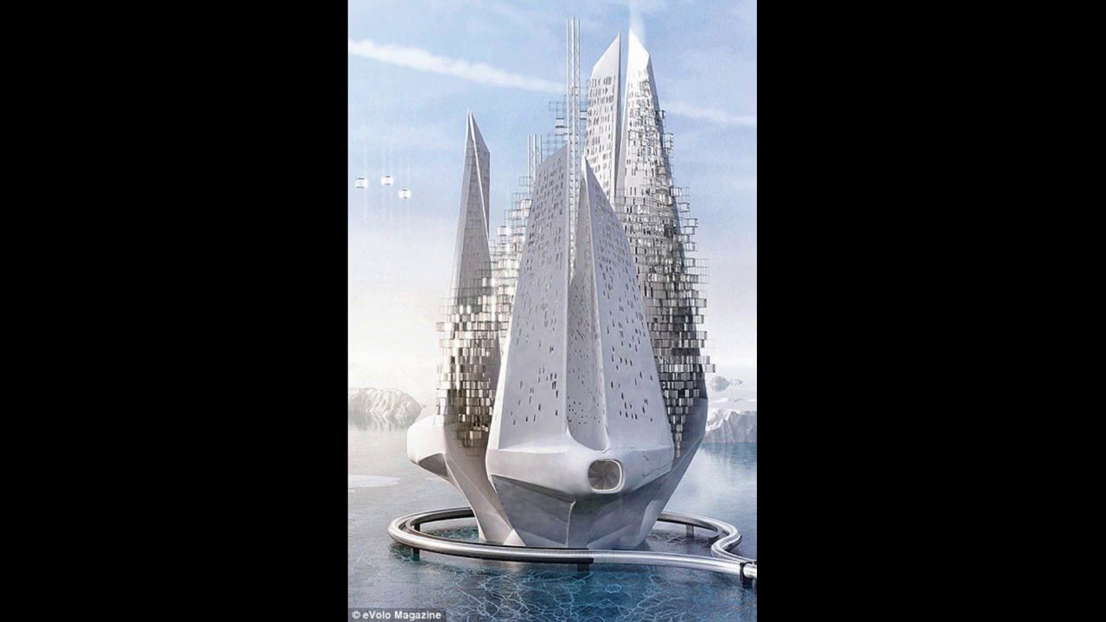
Zoom into the Front viewport showing the blue hex-patterned panel.
scroll(346, 406, "up", 2)
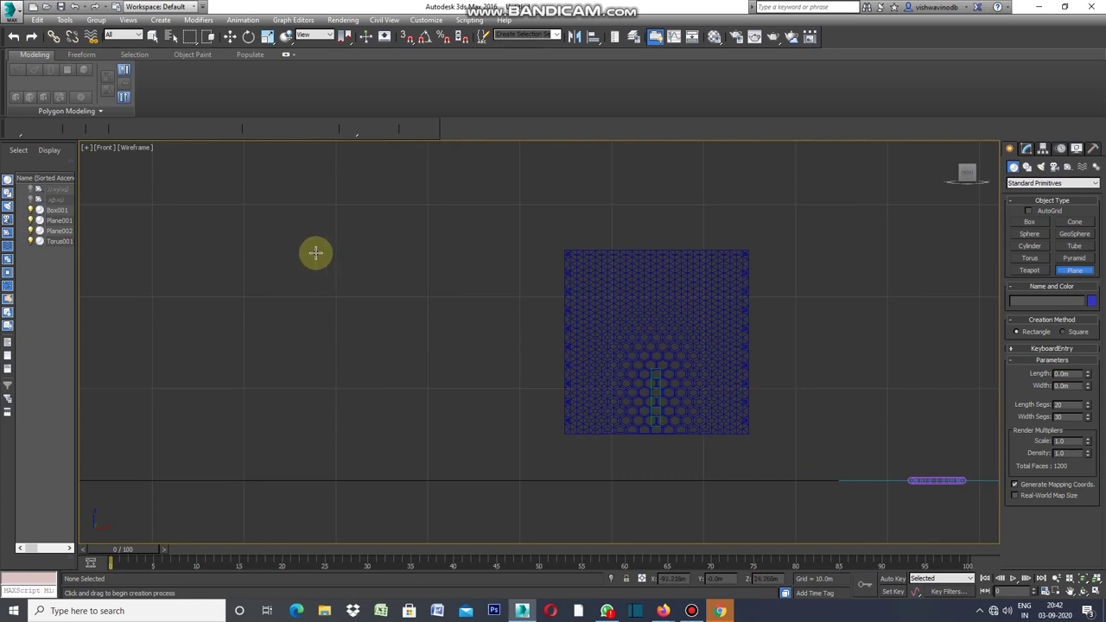
Draw a 36.8 m × 28 m plane with 20×30 segments left of the panel, then show four viewports.
scroll(341, 314, "down", 2)
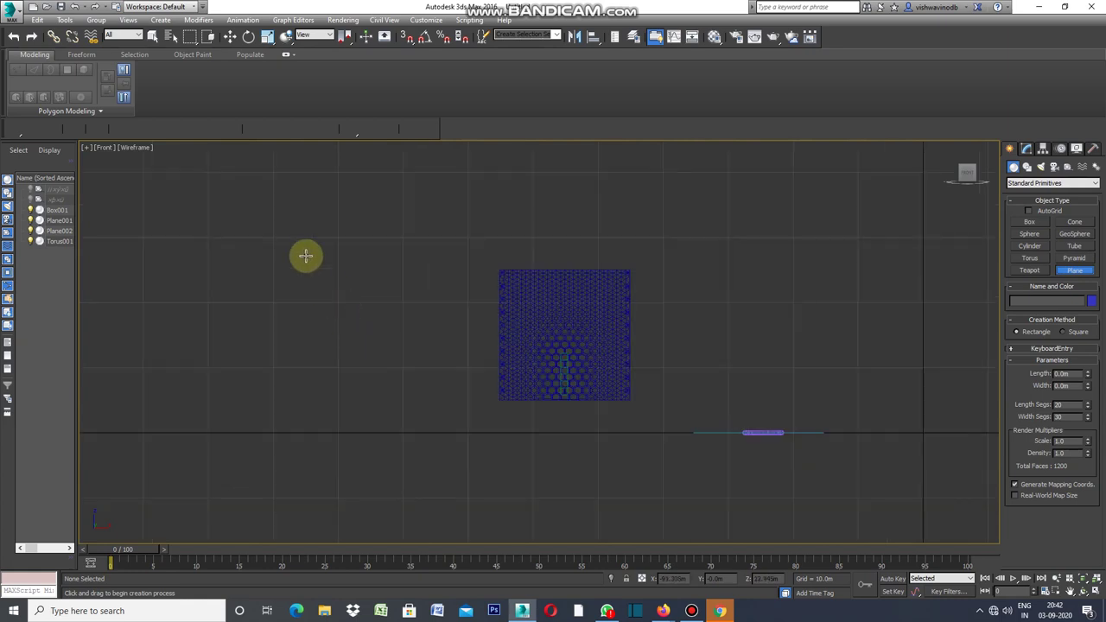
left_click_drag(269, 179, 444, 420)
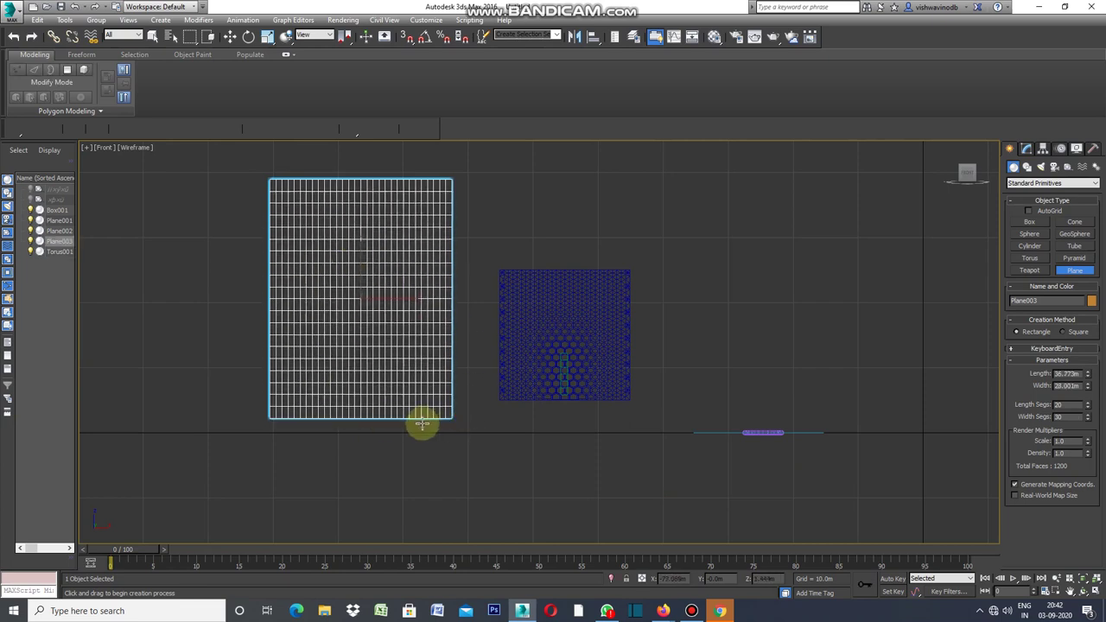
left_click(87, 150)
left_click(111, 164)
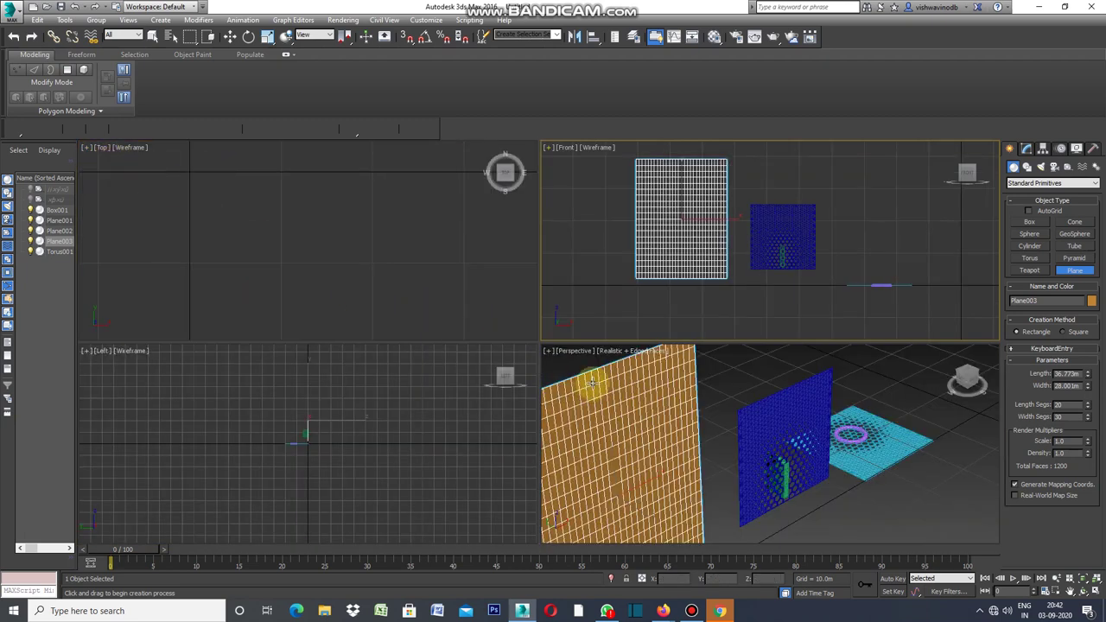
Activate the Perspective viewport and maximize it to fill the workspace.
scroll(874, 494, "down", 3)
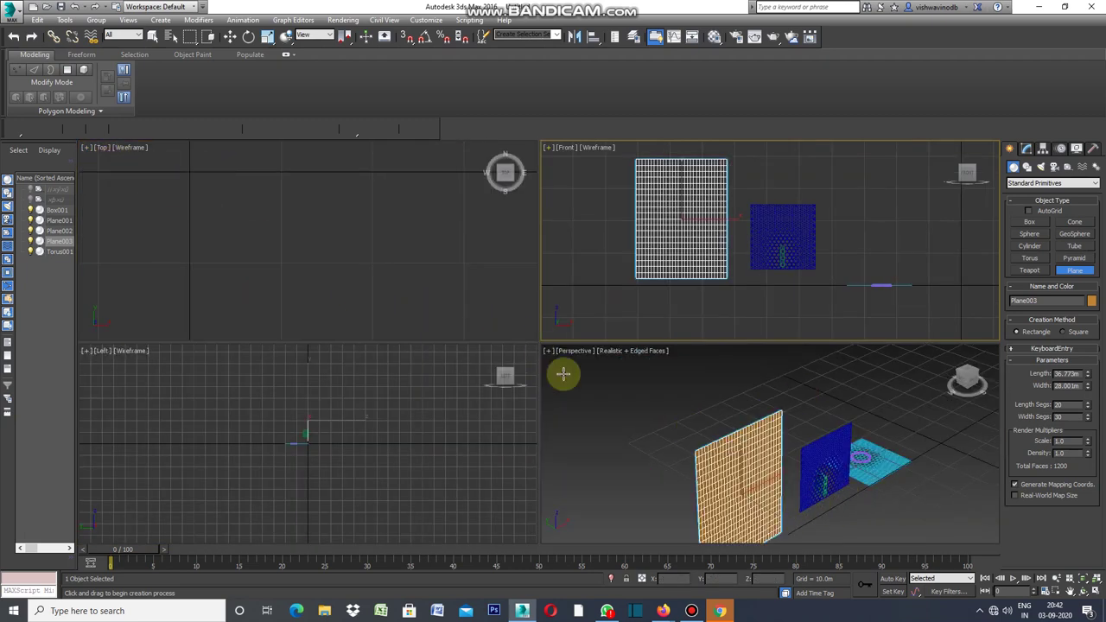
scroll(604, 384, "up", 1)
scroll(677, 506, "up", 1)
scroll(677, 506, "up", 1)
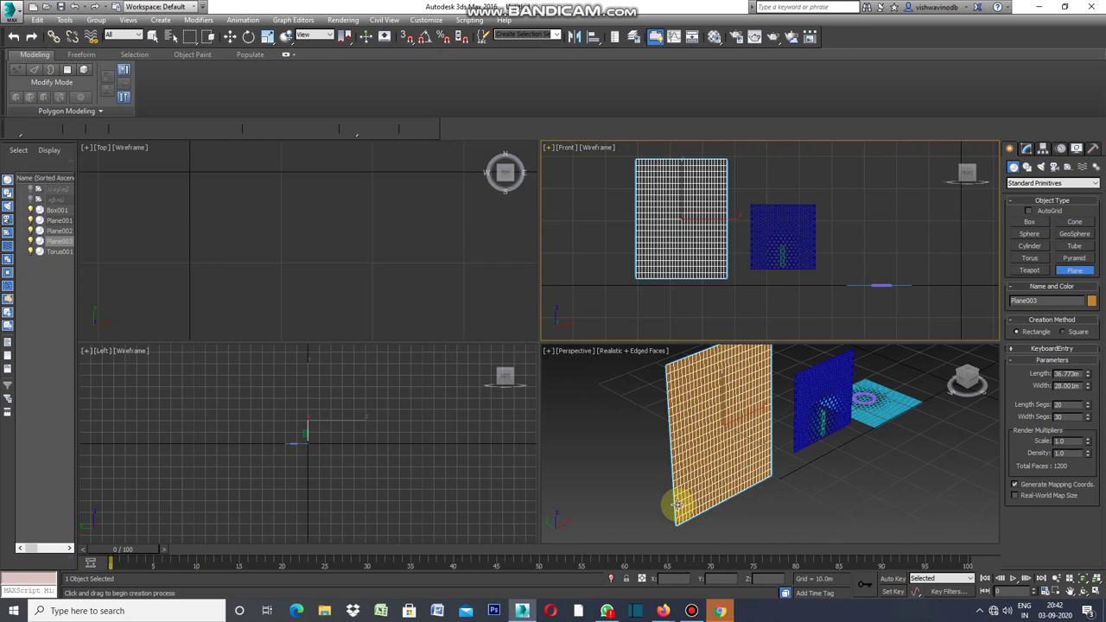
left_click(550, 354)
left_click(547, 354)
left_click(566, 361)
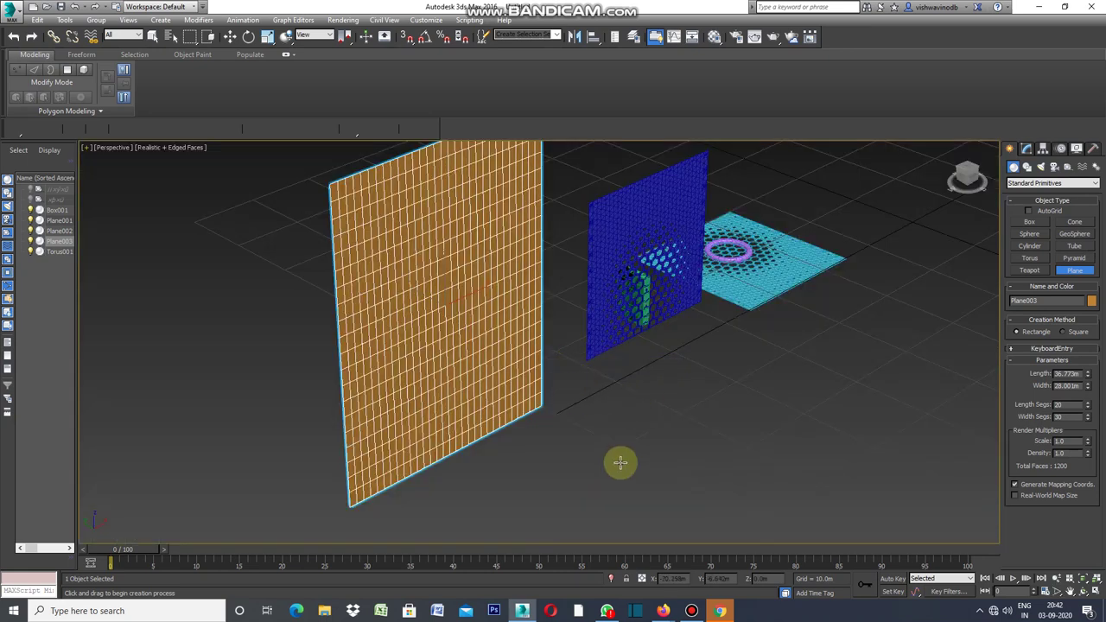
Convert the new plane, Plane003, to an Editable Poly.
key("w")
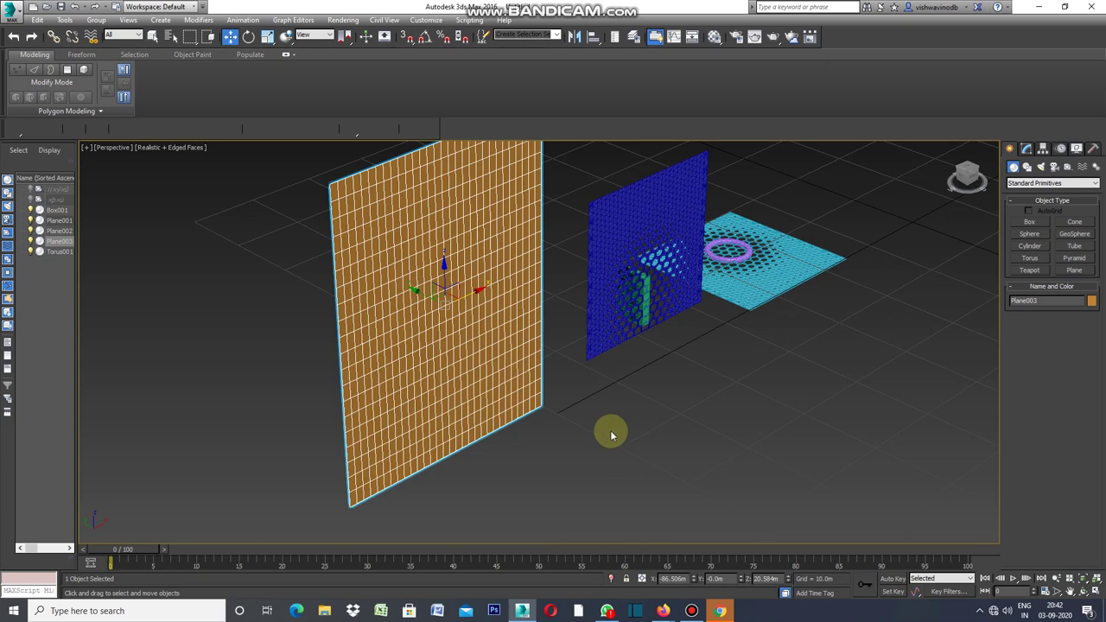
right_click(611, 430)
mouse_move(662, 541)
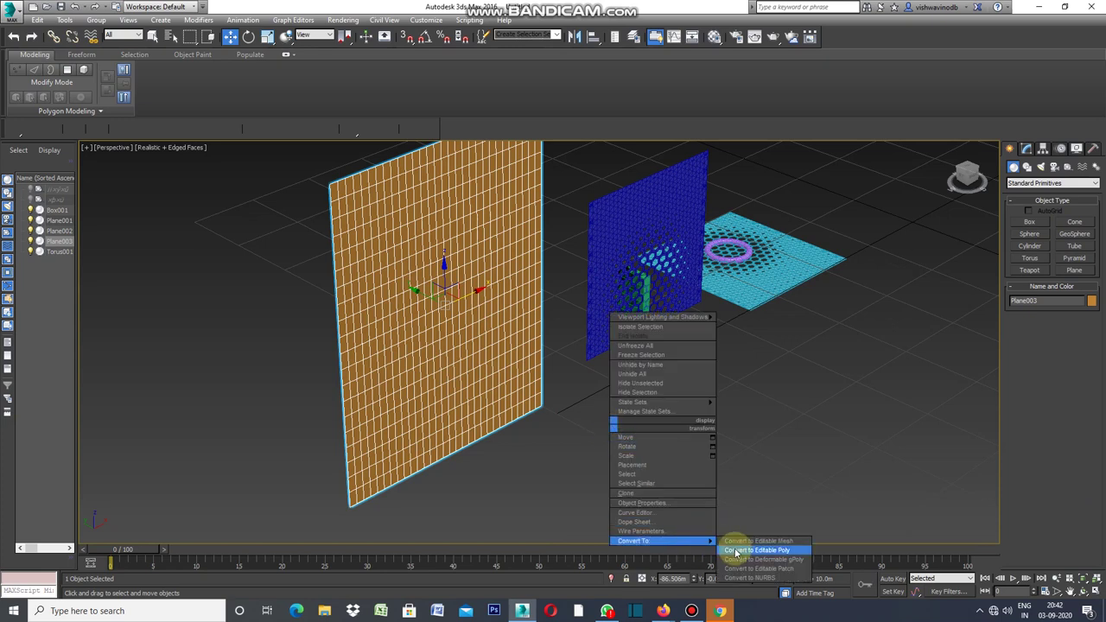
left_click(734, 551)
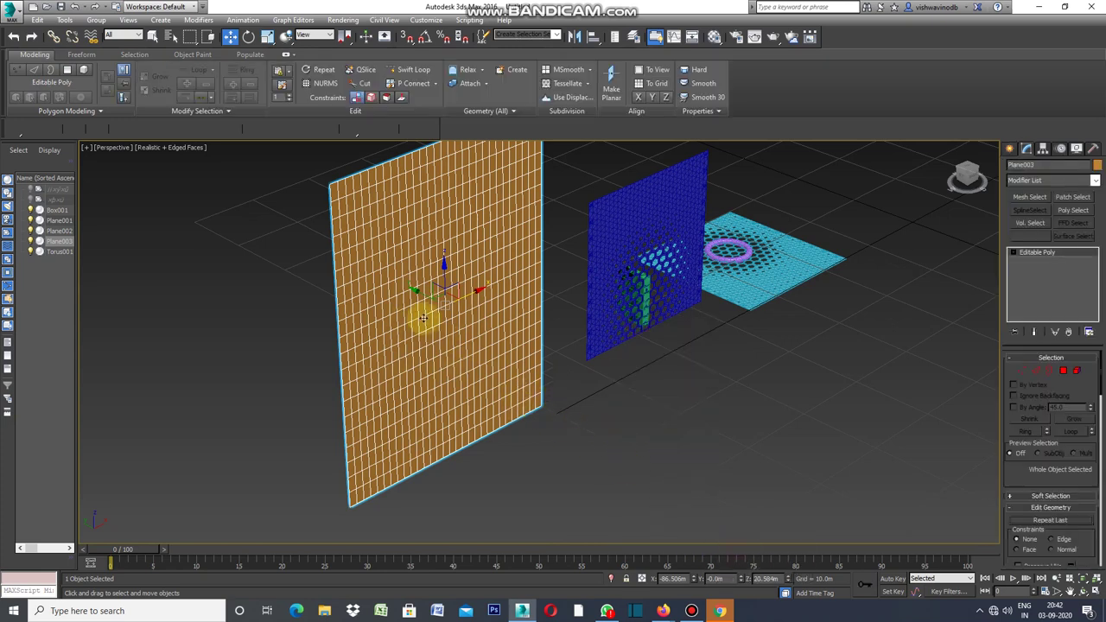
Select the plane's bottom-left corner edge and open the Polygon Modeling options.
left_click(1036, 375)
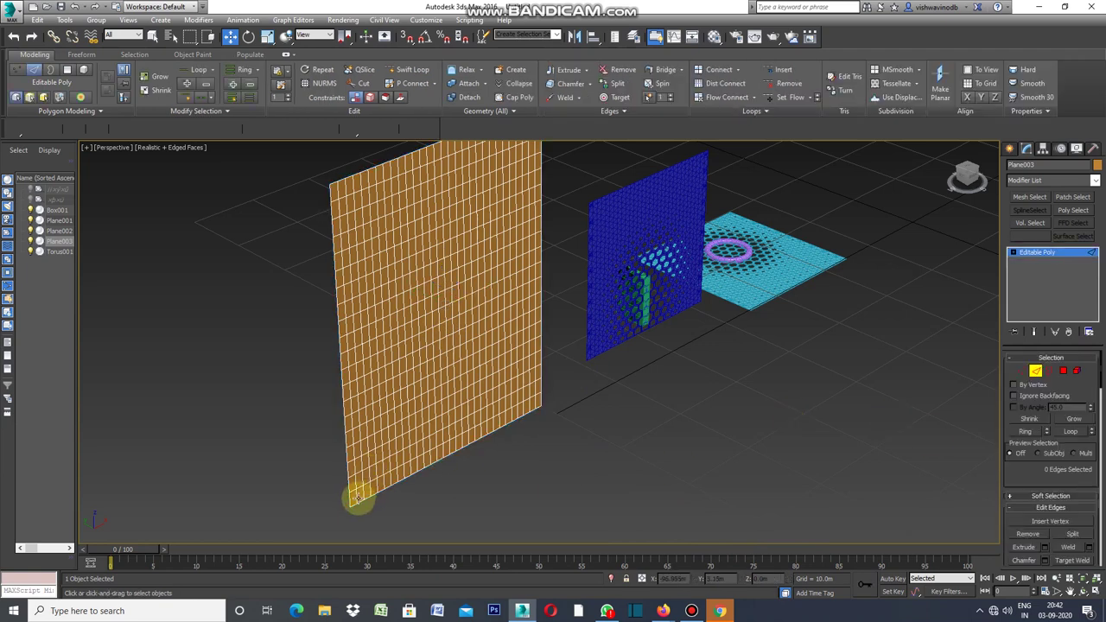
left_click(355, 496)
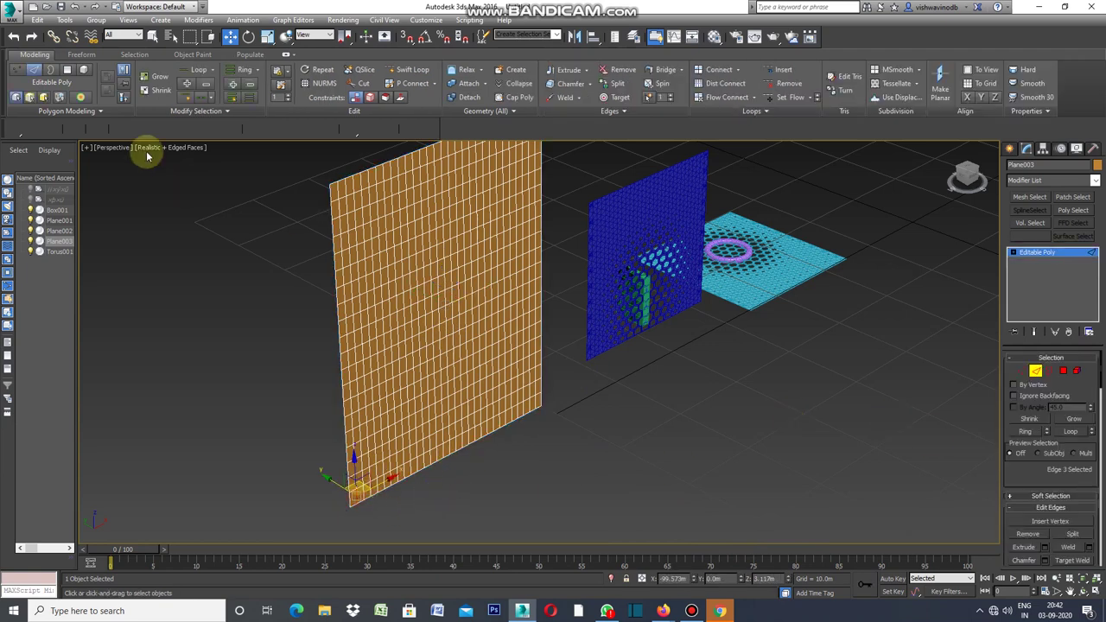
left_click(99, 112)
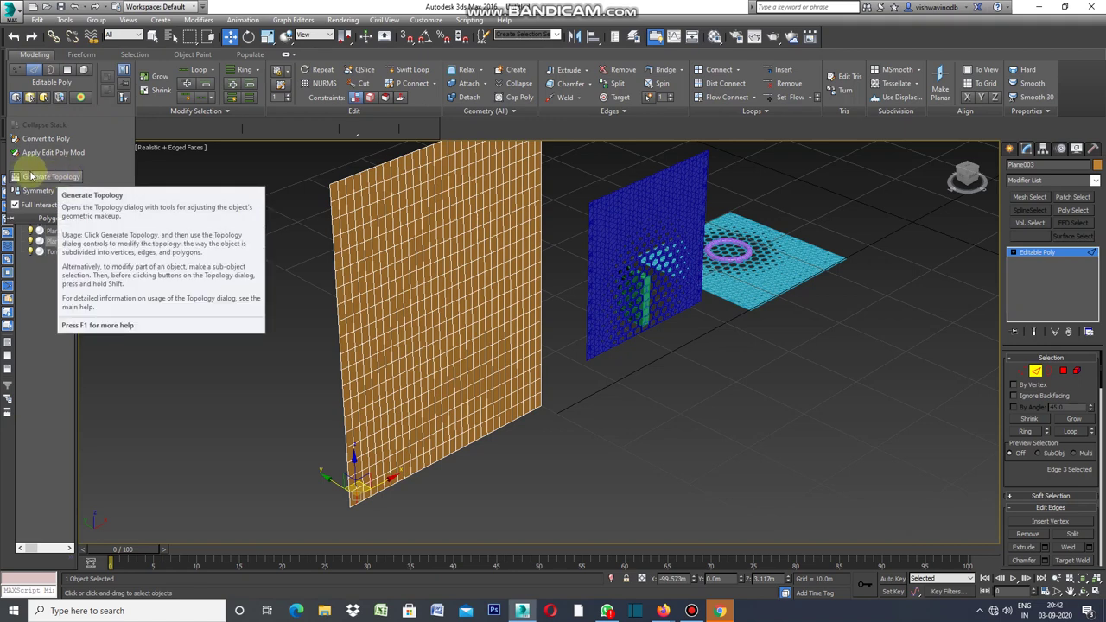
Rebuild Plane003 with the staggered brick pattern from Generate Topology, then close the dialog.
left_click(49, 177)
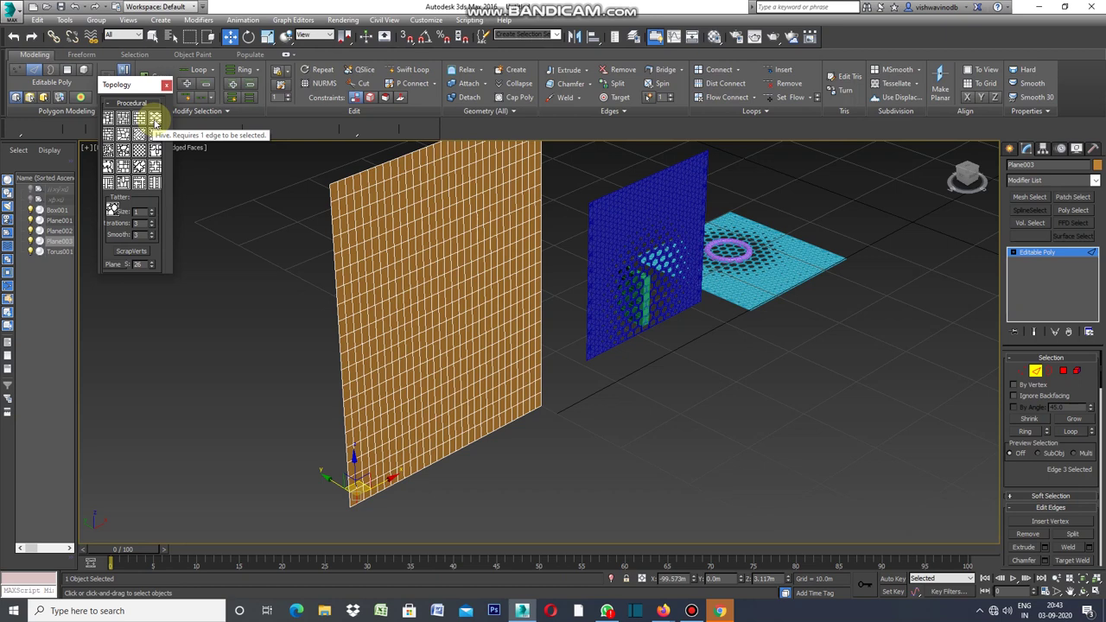
left_click(141, 123)
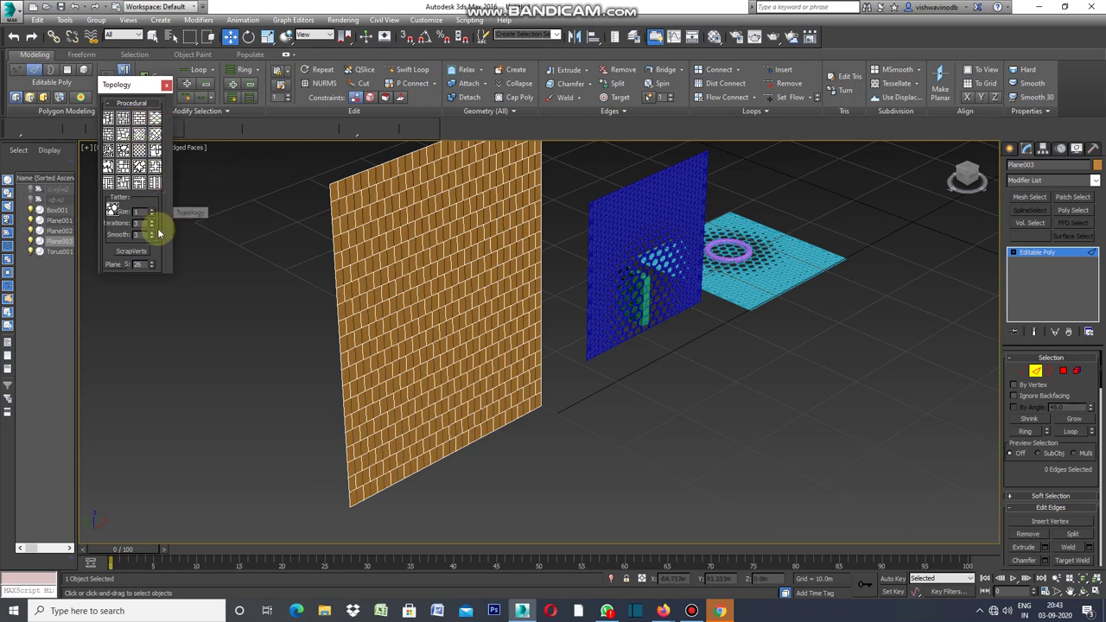
left_click(167, 86)
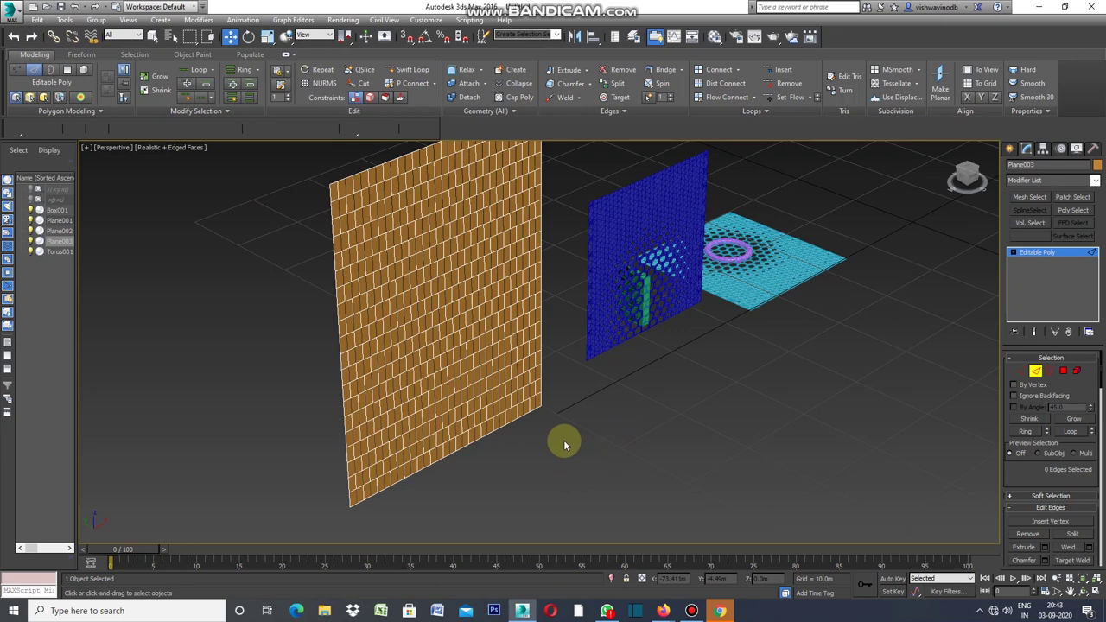
scroll(564, 444, "down", 2)
Select all 310 brick polygons and add an Edit Poly modifier.
left_click_drag(561, 215, 363, 524)
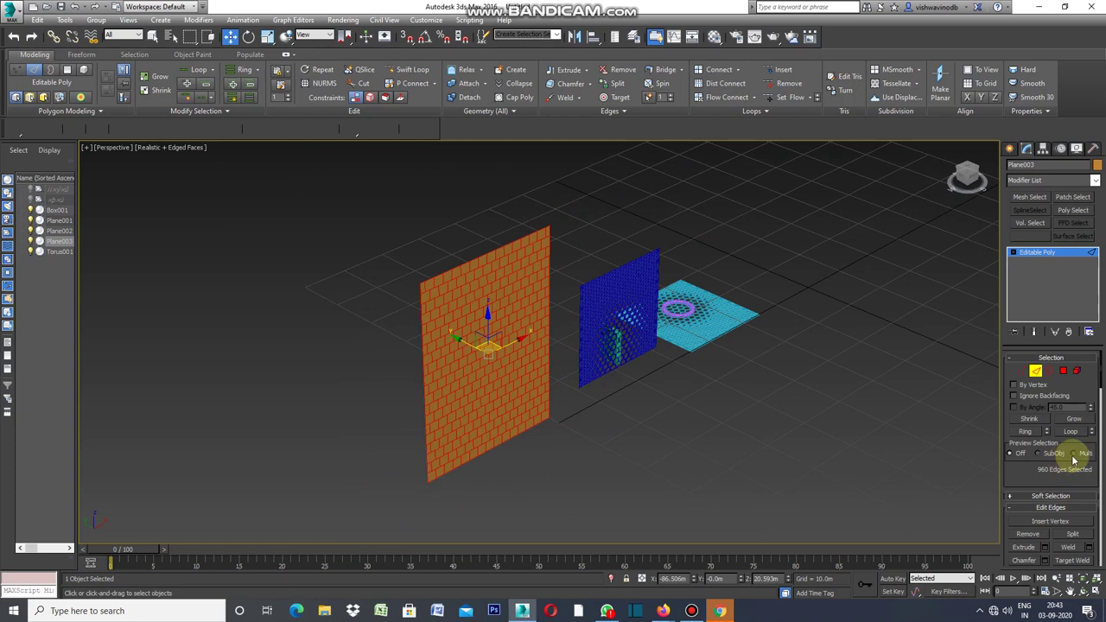
left_click(1063, 371)
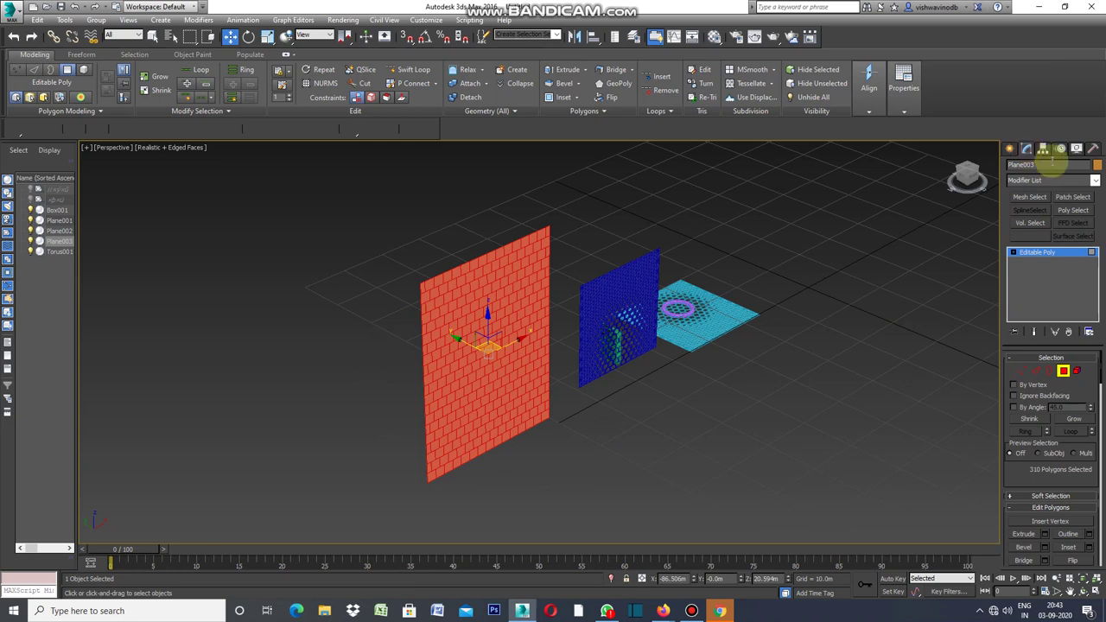
left_click(1096, 182)
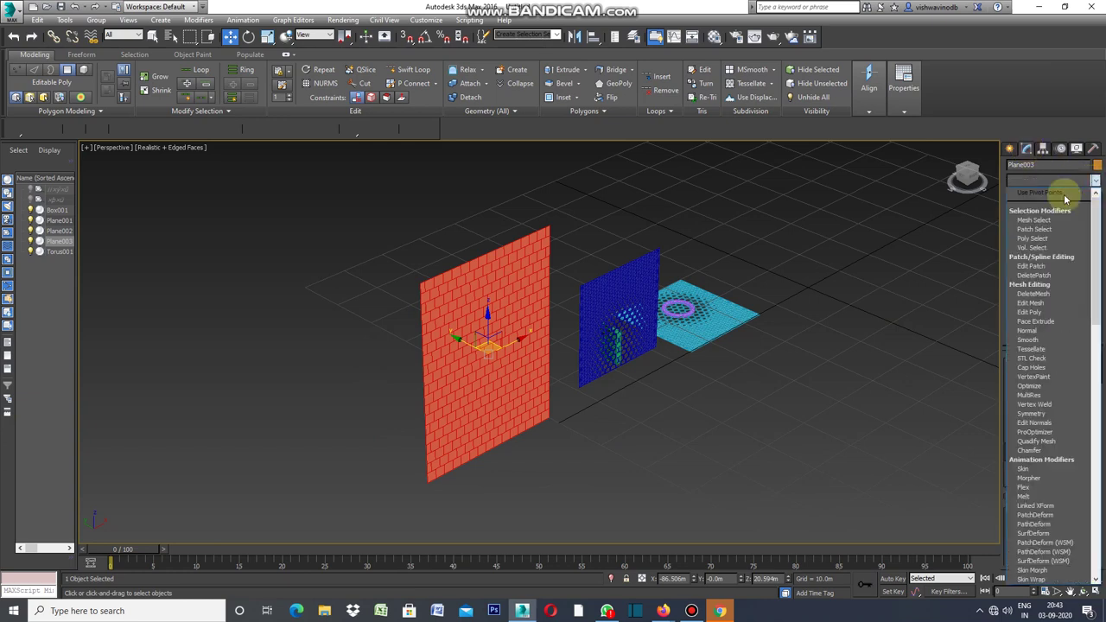
left_click(1044, 314)
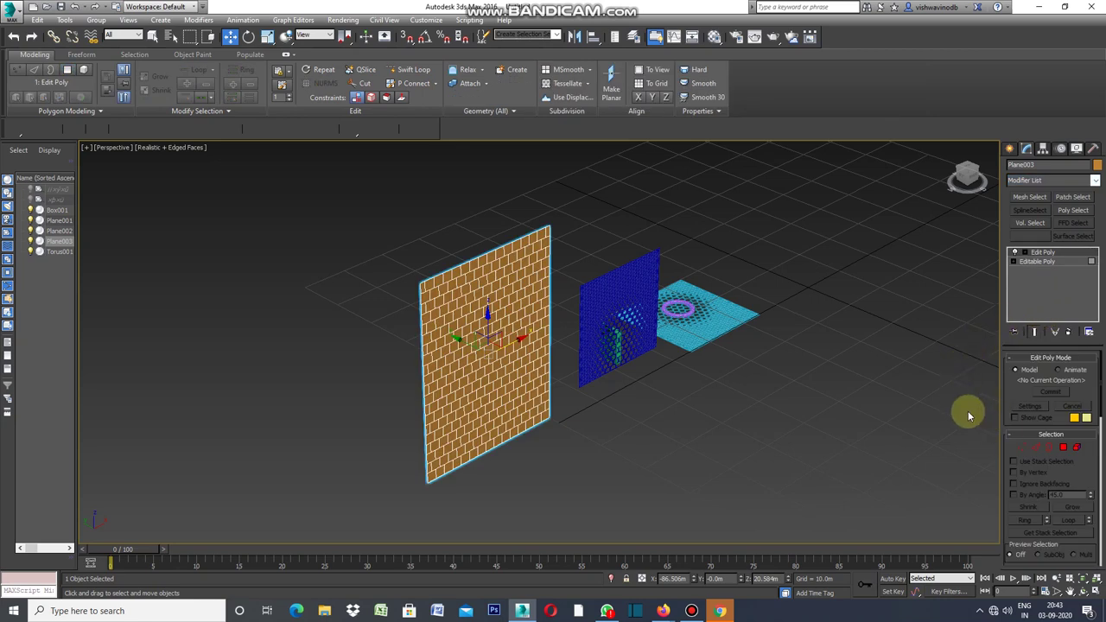
Reselect the whole wall in the Edit Poly's Polygon mode.
mouse_move(560, 207)
left_mouse_down()
mouse_move(565, 255)
mouse_move(389, 504)
left_mouse_up()
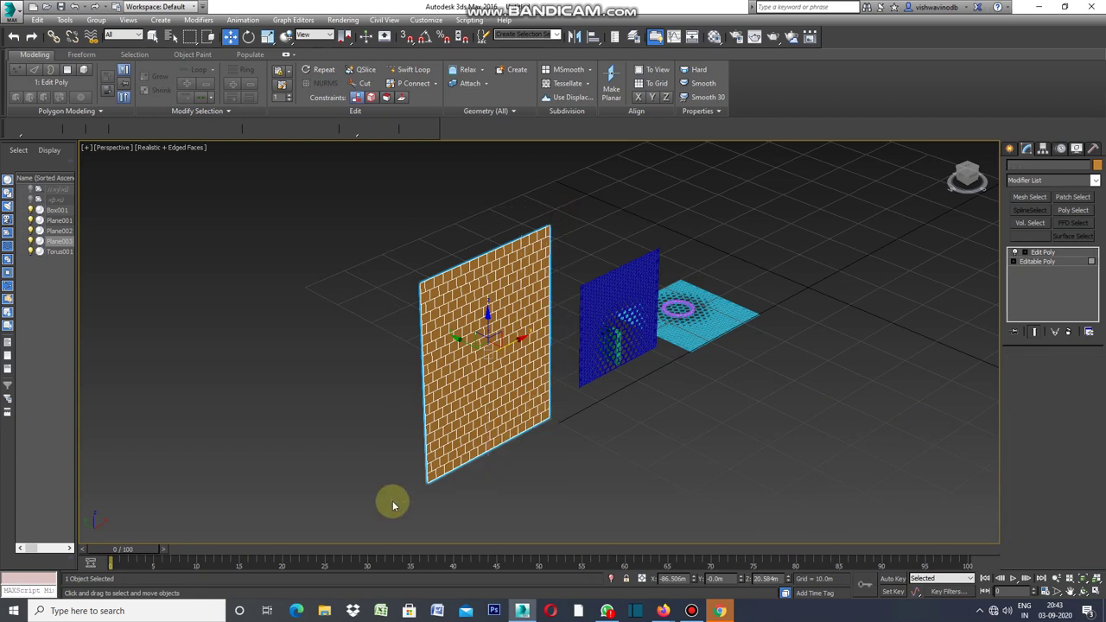
left_click(1064, 447)
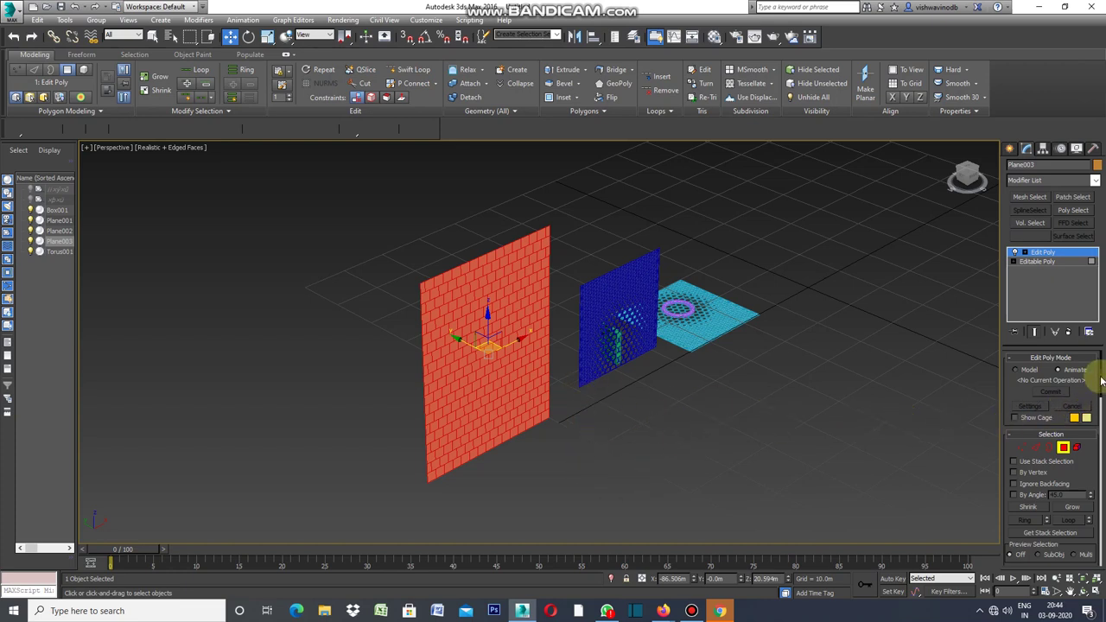
left_click_drag(1102, 380, 1099, 413)
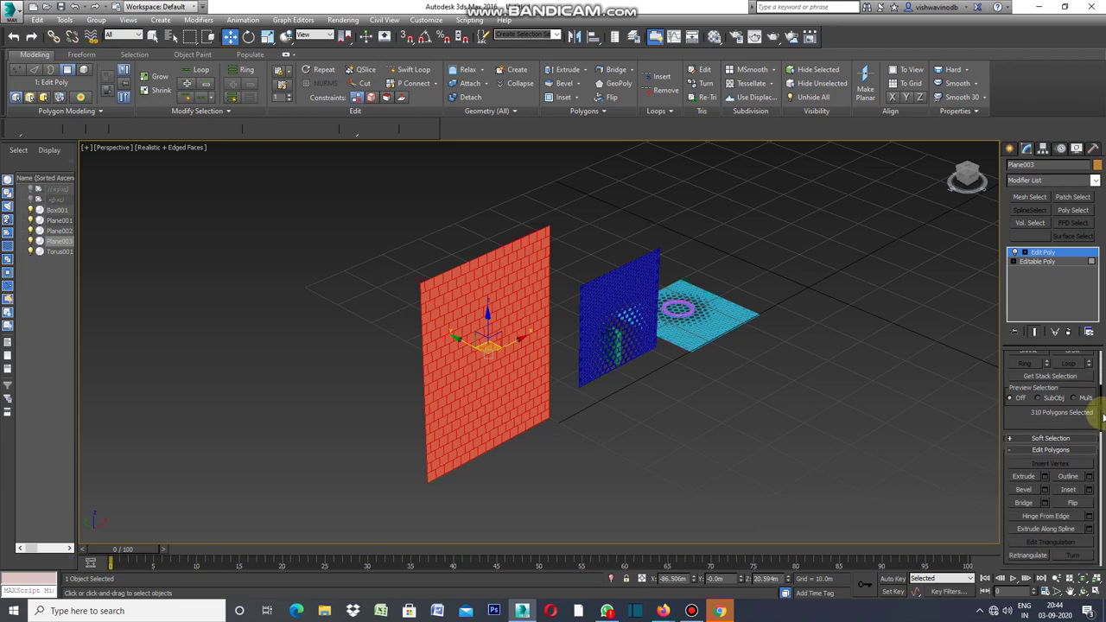
Inset every brick polygon individually (By Polygon) by 0.1 m.
left_click(1090, 490)
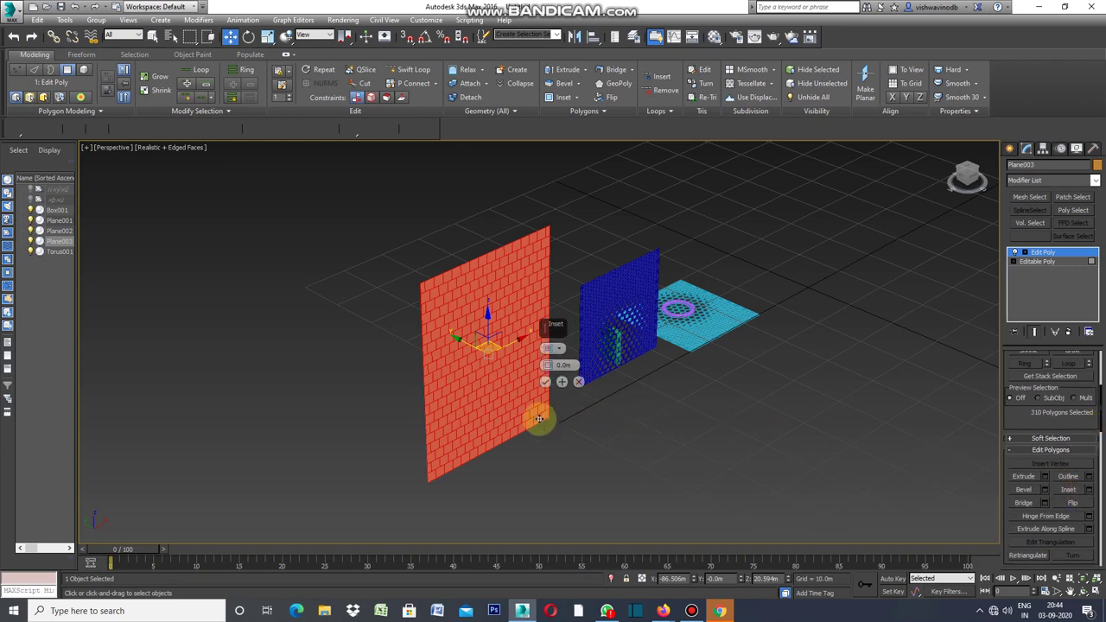
scroll(538, 419, "up", 2)
scroll(538, 419, "up", 2)
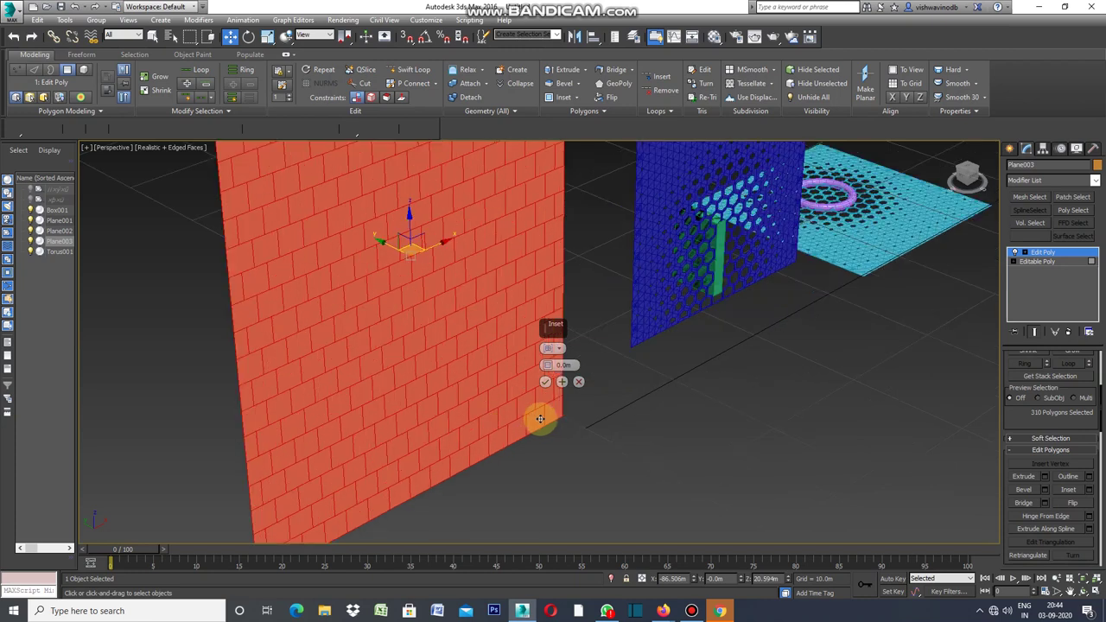
left_click(562, 350)
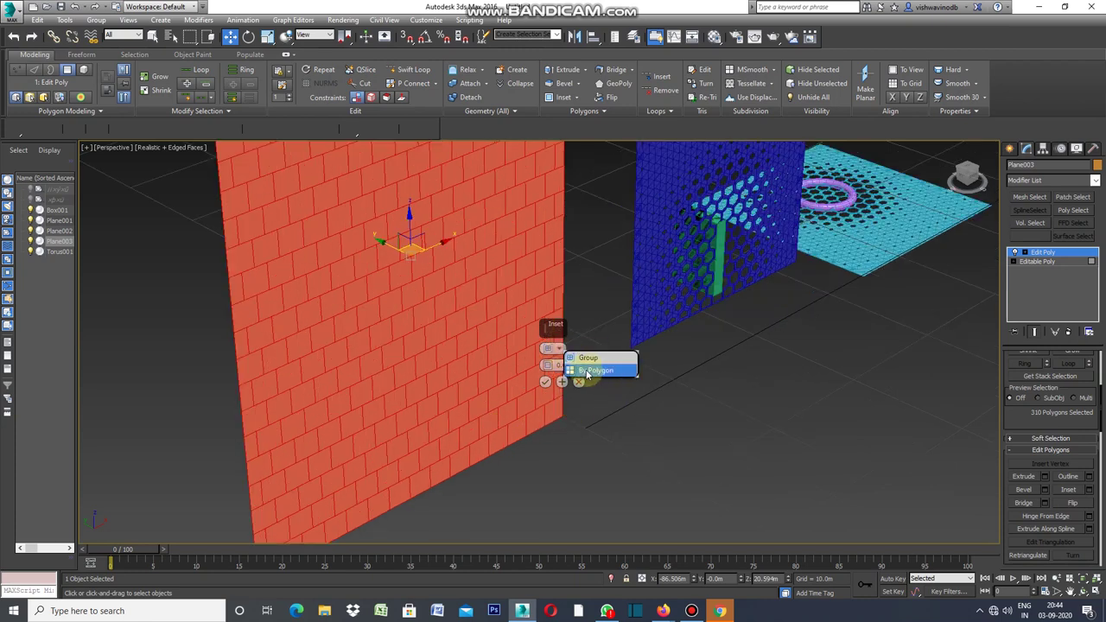
left_click(599, 372)
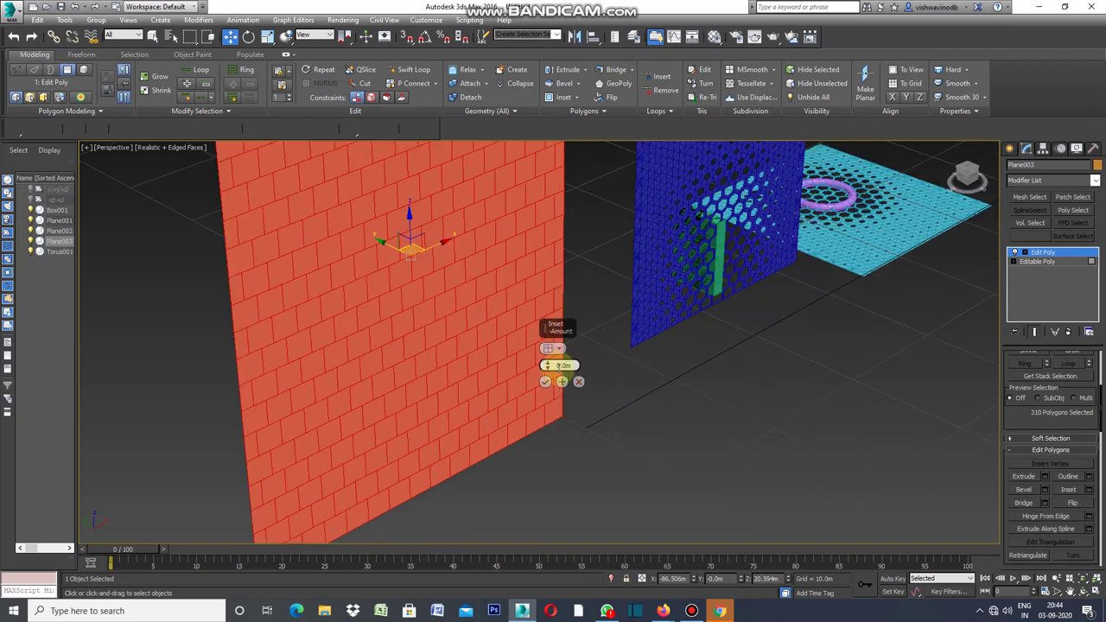
mouse_move(546, 363)
left_mouse_down()
mouse_move(547, 350)
mouse_move(546, 365)
left_mouse_up()
type("1")
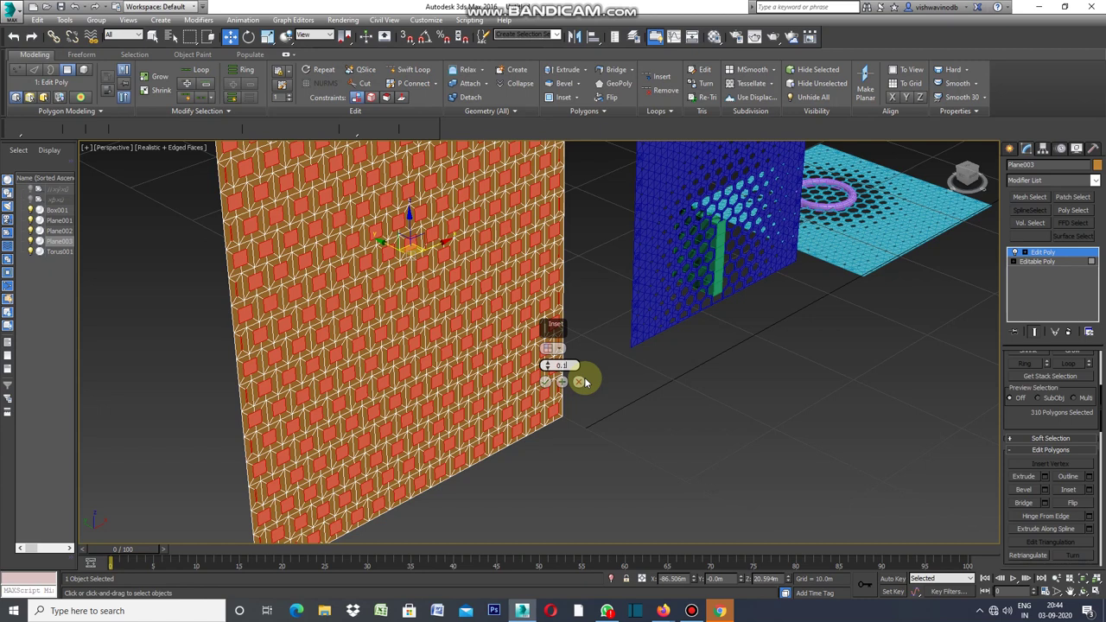
key("Return")
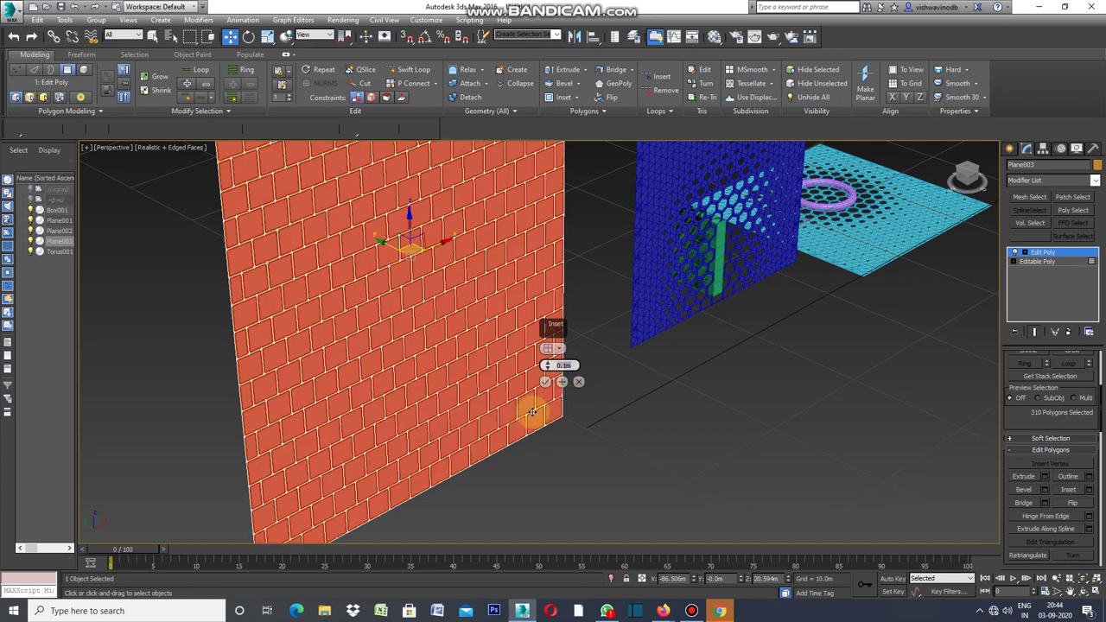
scroll(465, 409, "up", 3)
scroll(463, 407, "up", 2)
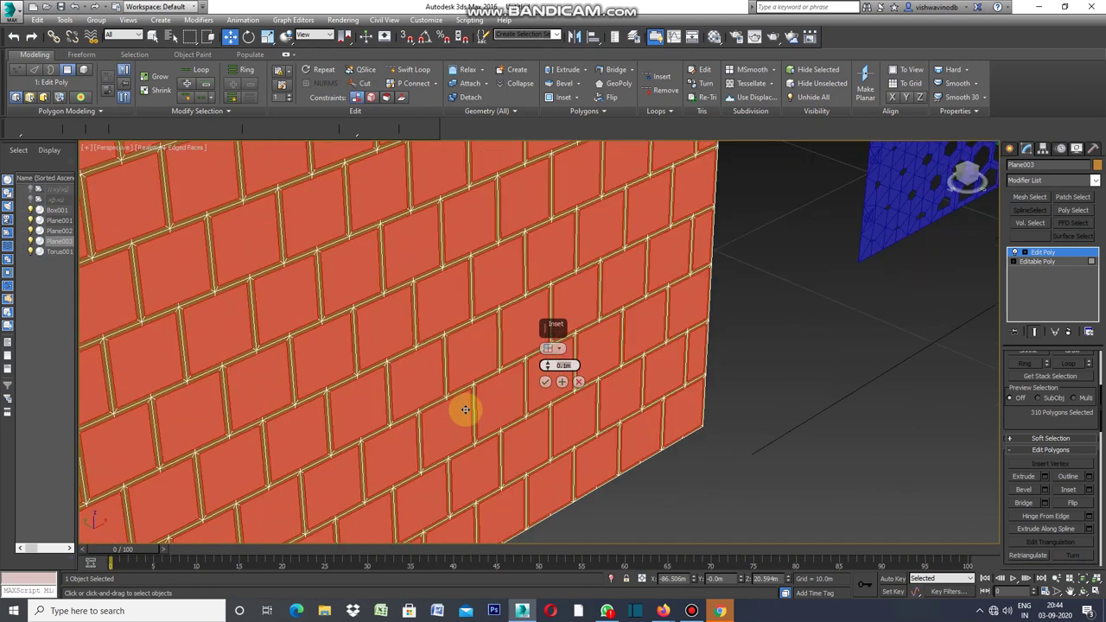
Commit the inset and add a DeleteMesh modifier to remove the brick faces.
left_click(545, 385)
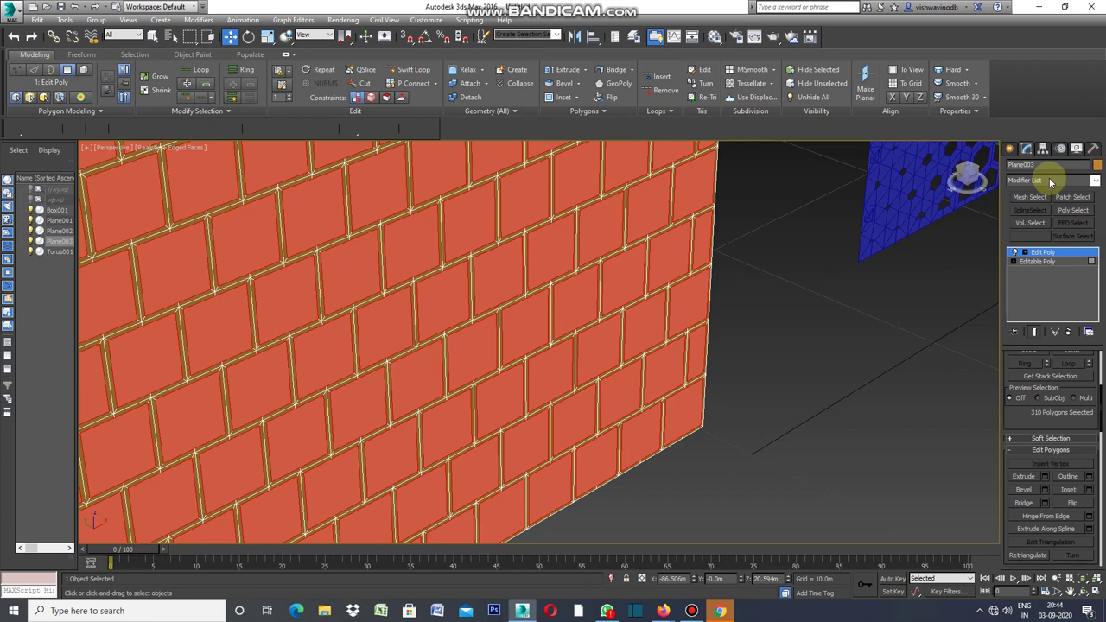
left_click(1094, 179)
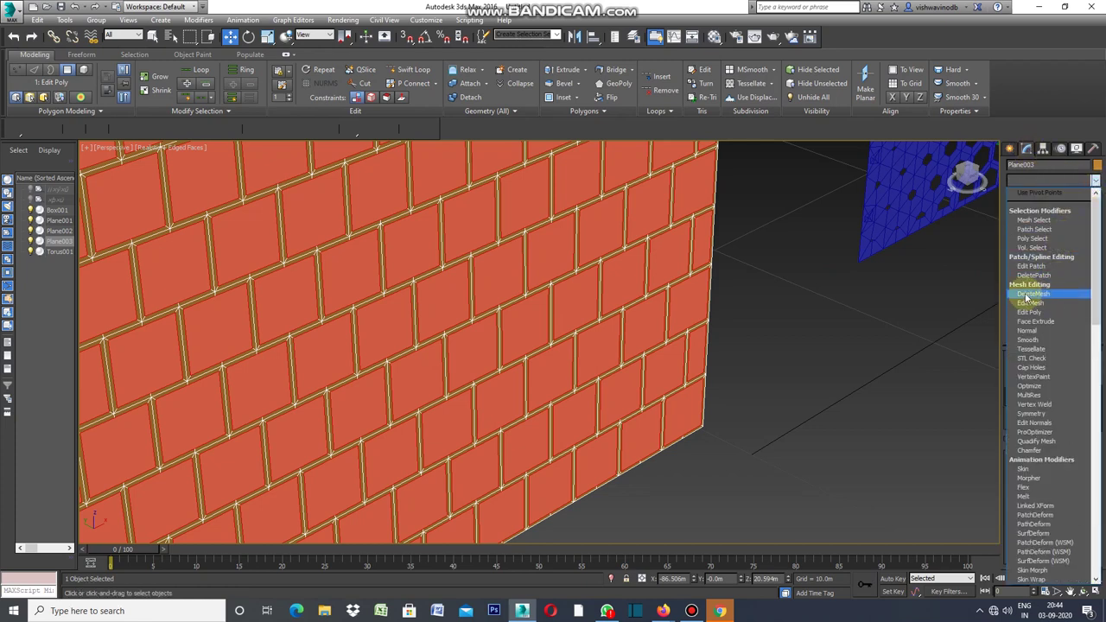
left_click(1035, 293)
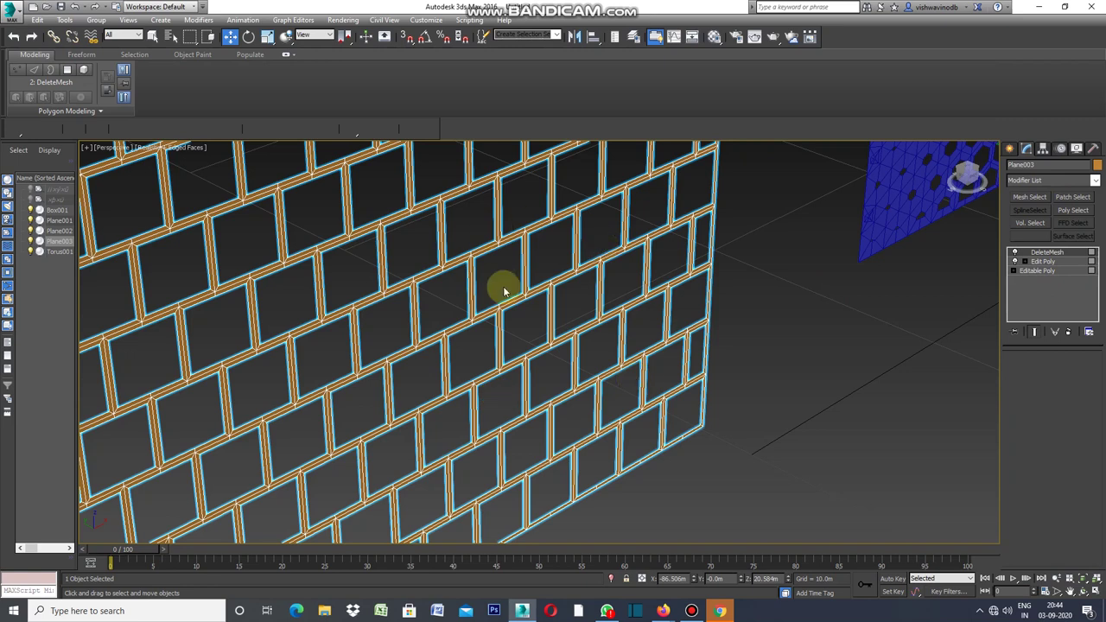
Stack another Edit Poly modifier above the DeleteMesh.
left_click(1095, 182)
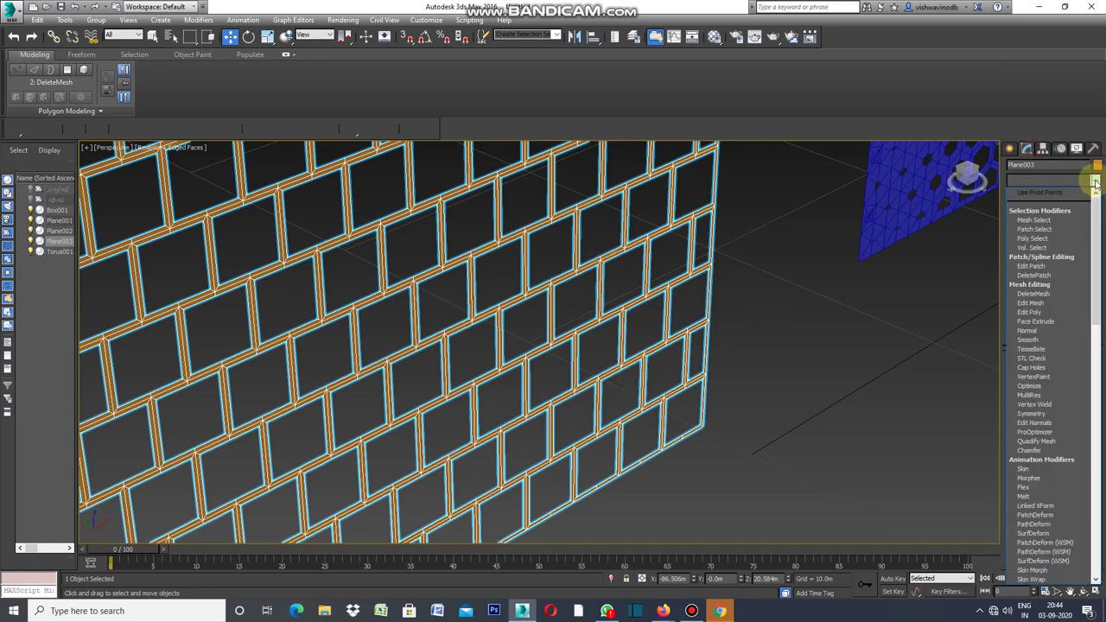
left_click(1036, 313)
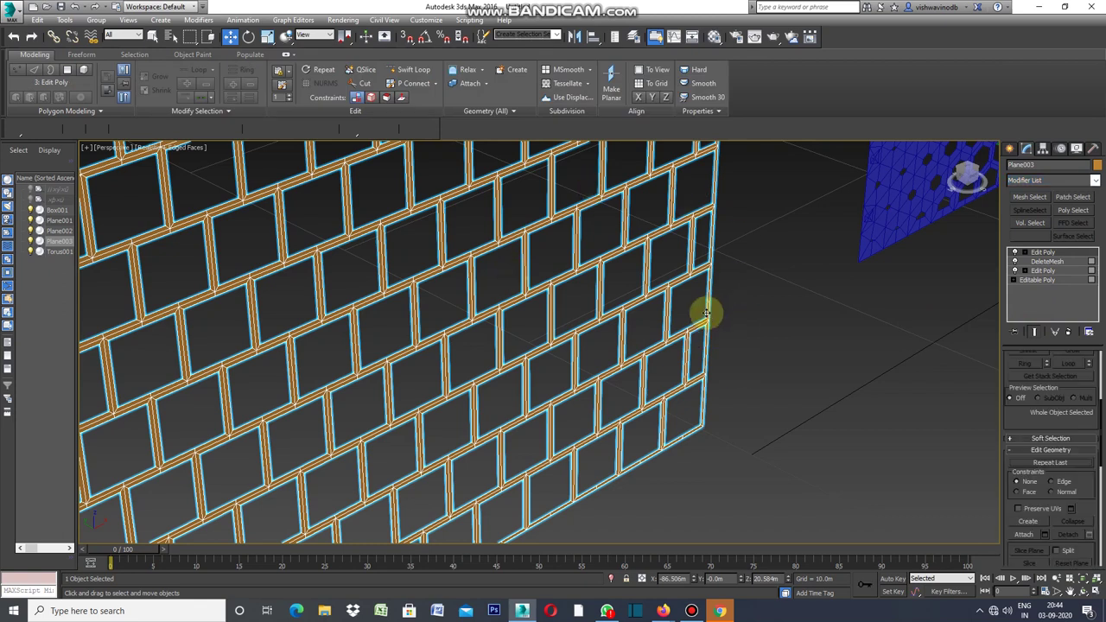
scroll(742, 309, "down", 3)
scroll(741, 309, "down", 2)
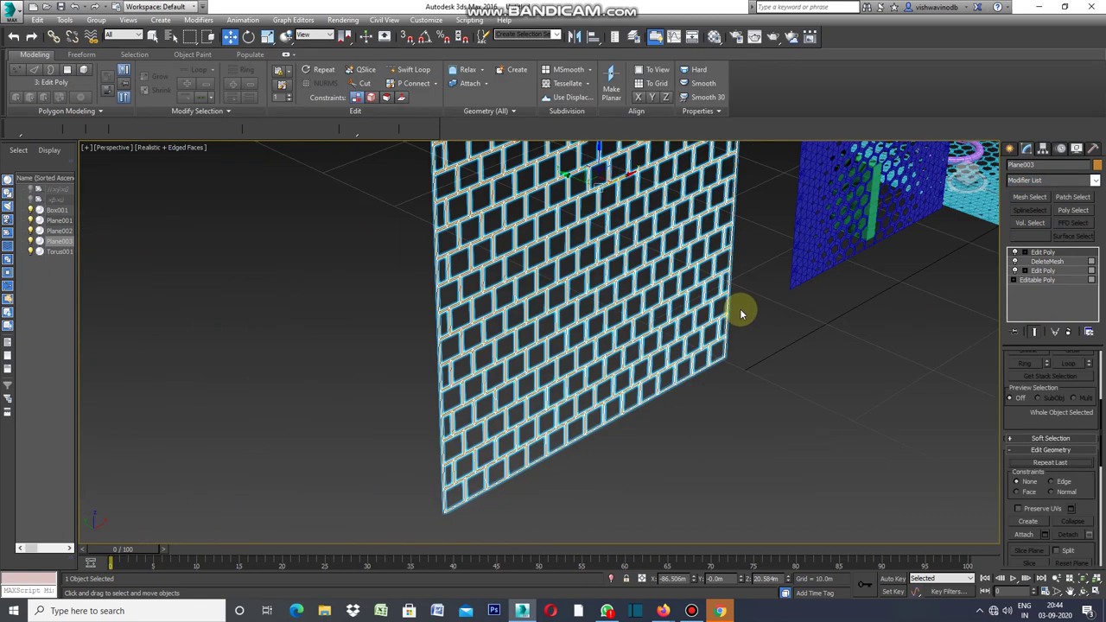
scroll(752, 355, "up", 3)
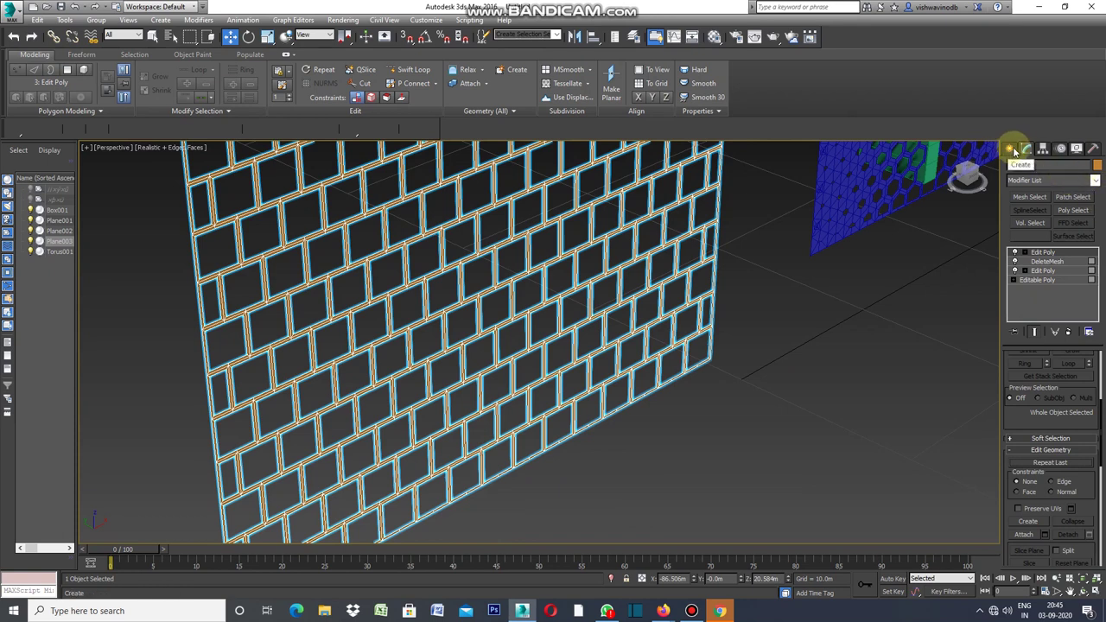
Add a Morpher modifier from Animation Modifiers to the top of Plane003's stack.
left_click(1096, 180)
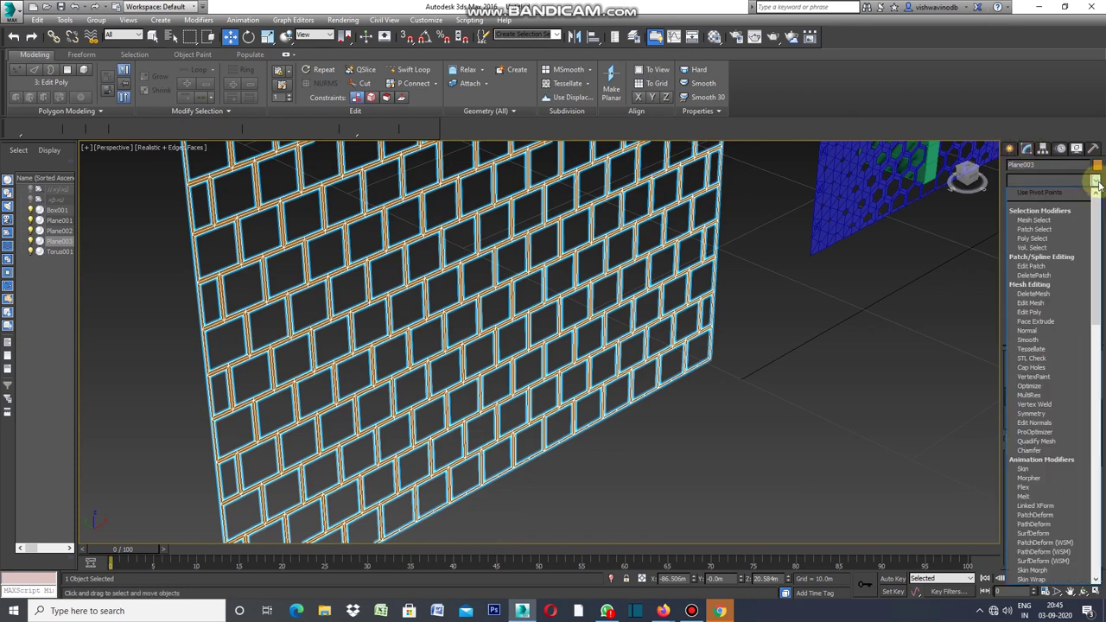
mouse_move(1100, 227)
left_mouse_down()
mouse_move(1100, 311)
mouse_move(1099, 268)
left_mouse_up()
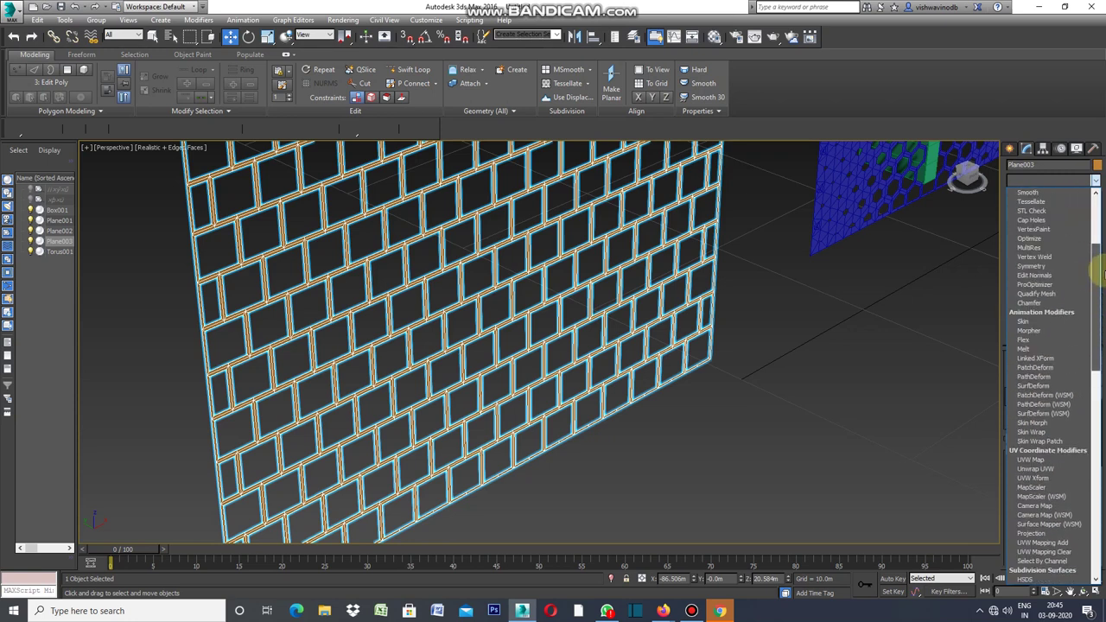
left_click(1062, 332)
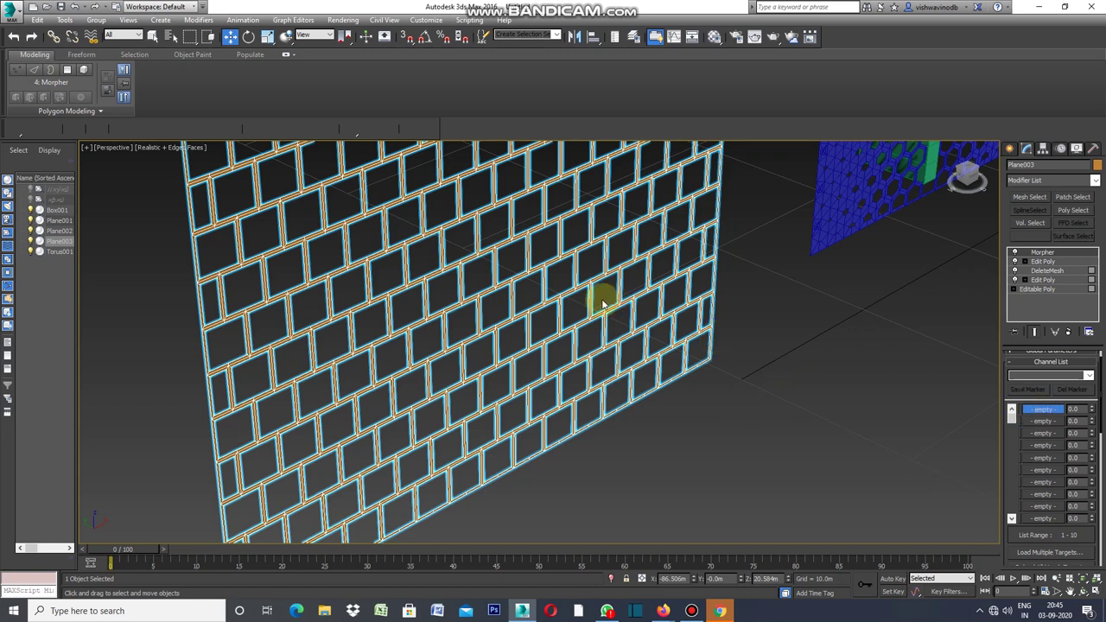
left_click_drag(1103, 393, 1082, 458)
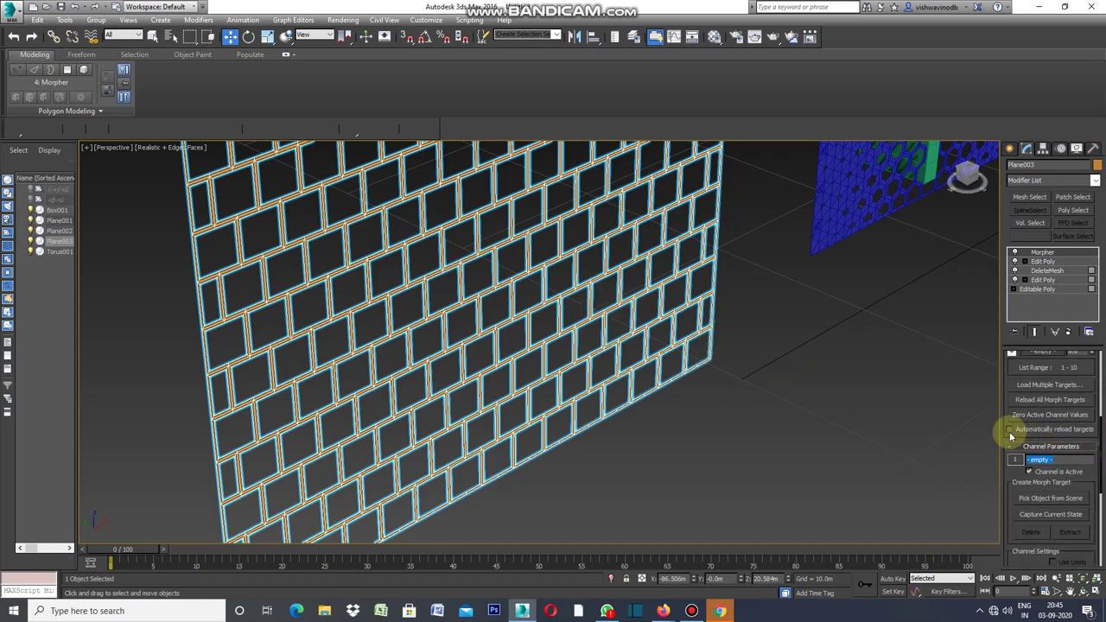
Capture the plane's current state into Morpher channel 1 as a target named '01'.
left_click(1047, 517)
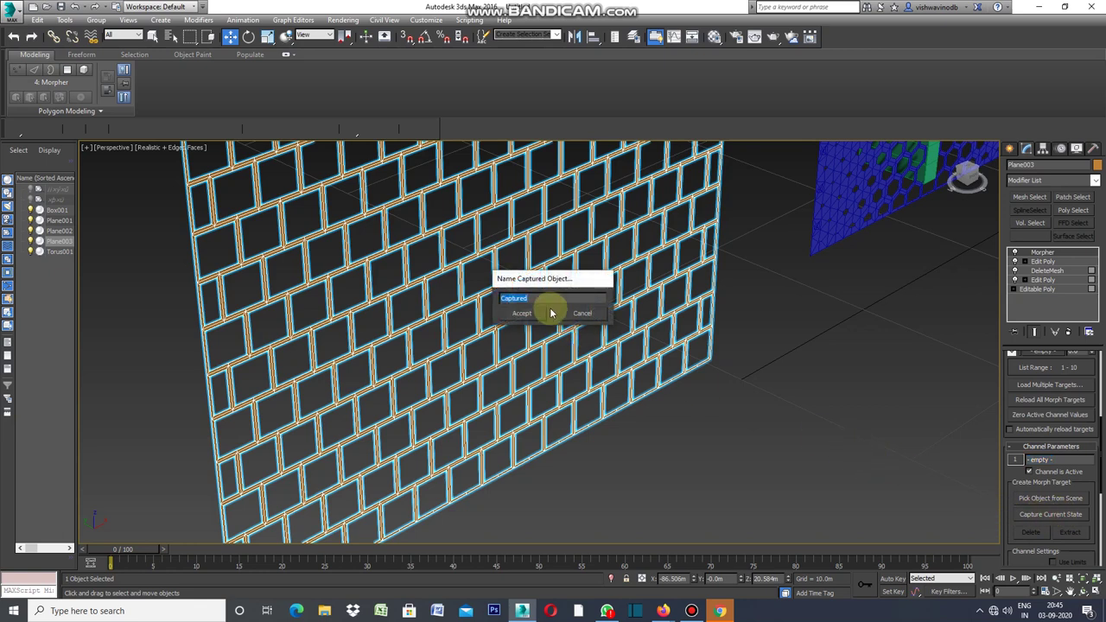
type("01")
left_click(534, 312)
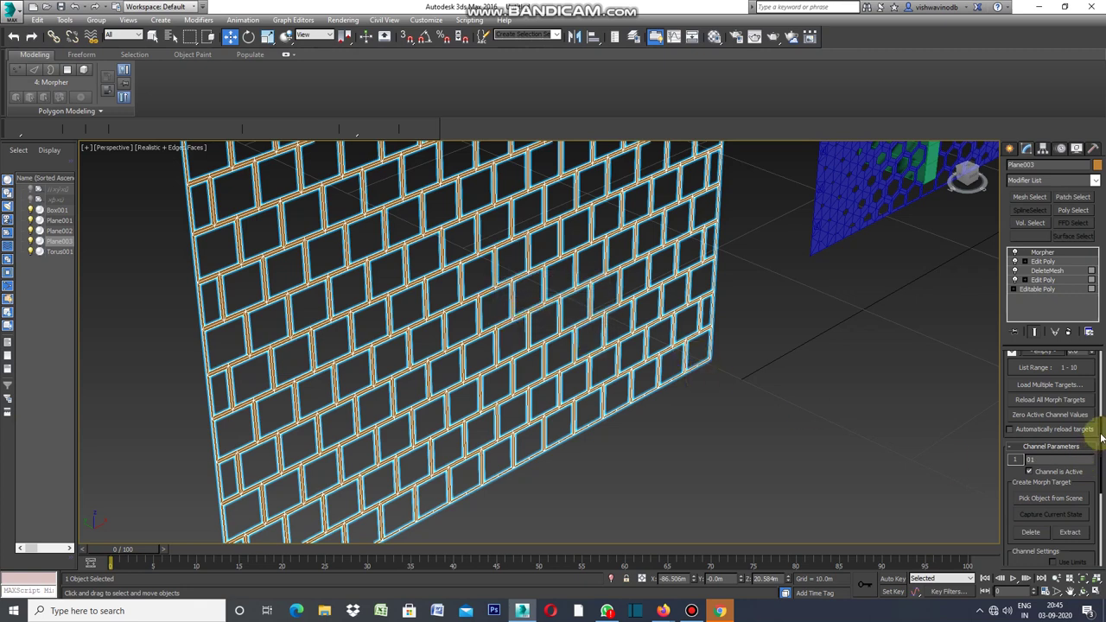
left_click_drag(1102, 436, 1102, 404)
left_click_drag(1099, 379, 1100, 356)
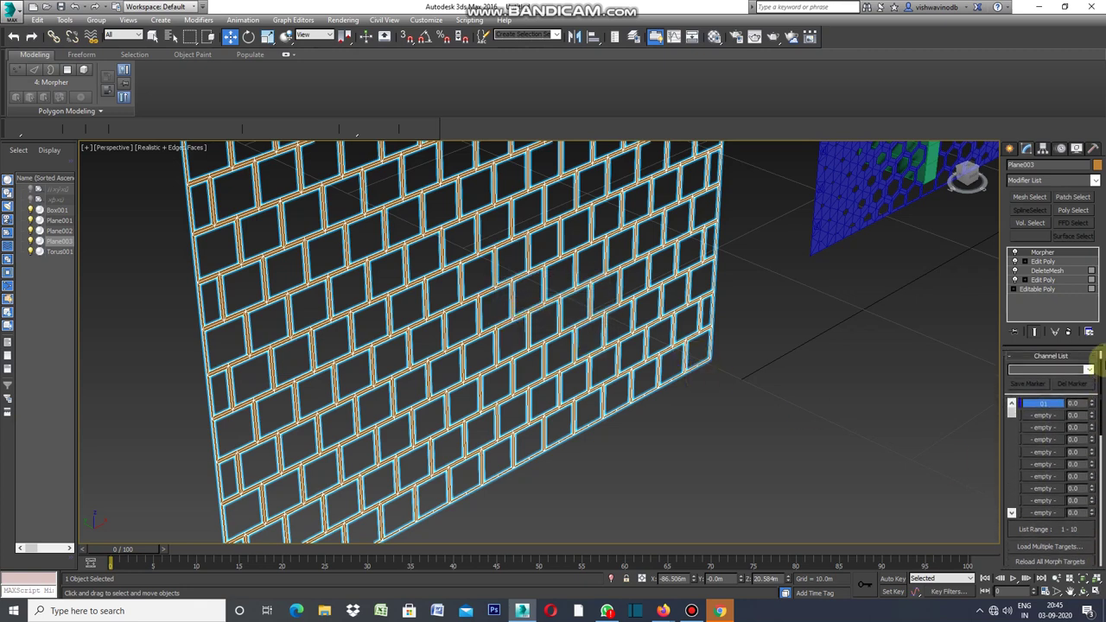
Go back to the lower Edit Poly's hole polygons and open their Inset settings.
left_click(1045, 280)
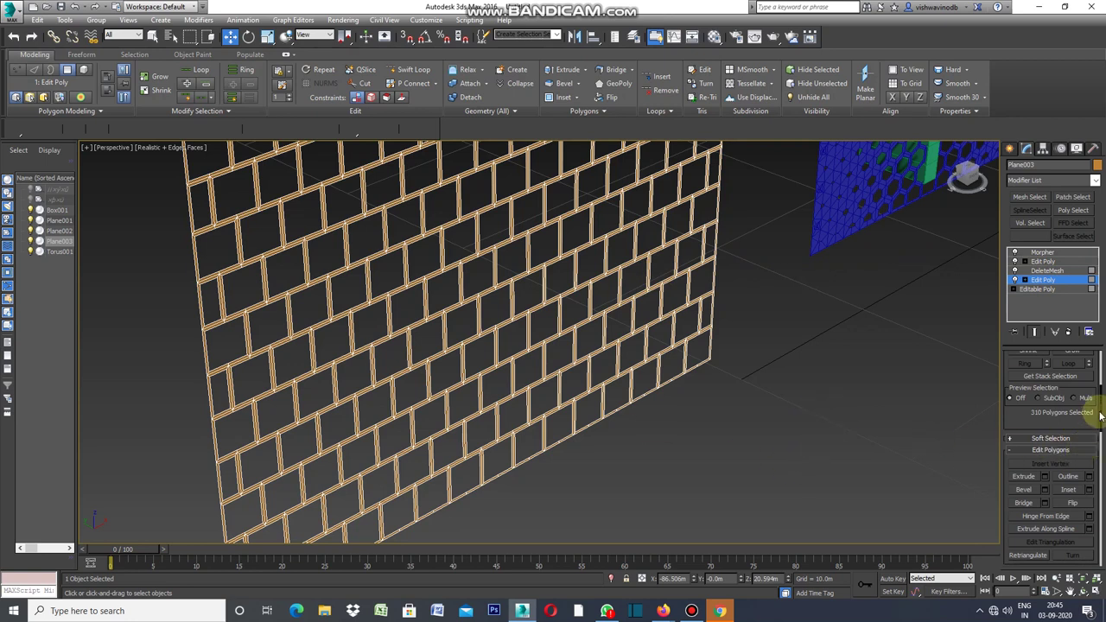
left_click_drag(1103, 412, 1102, 369)
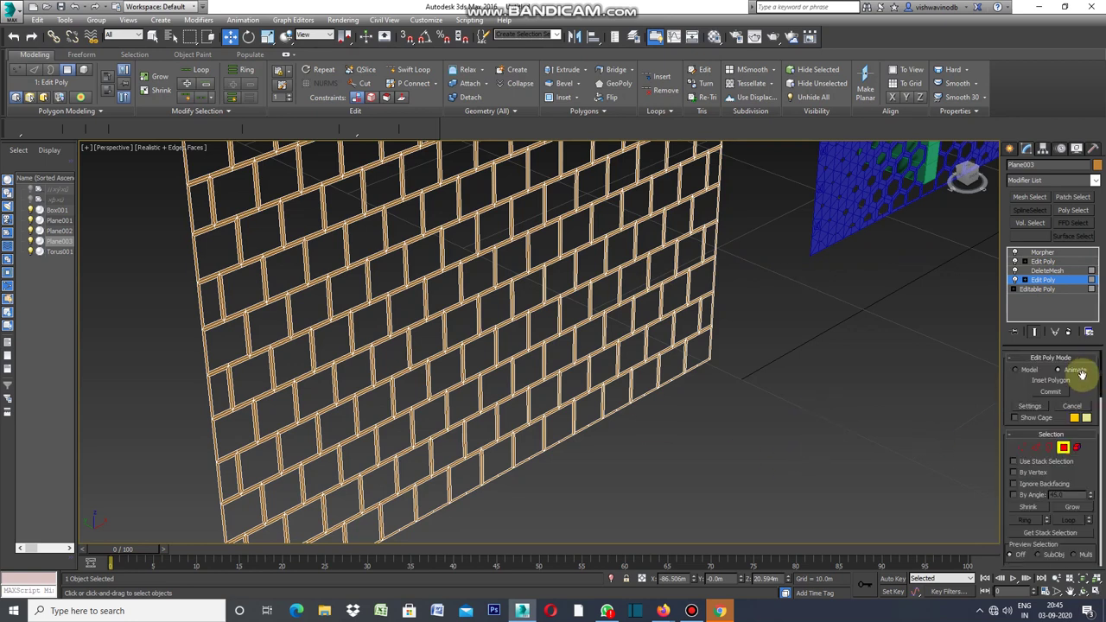
left_click(1030, 407)
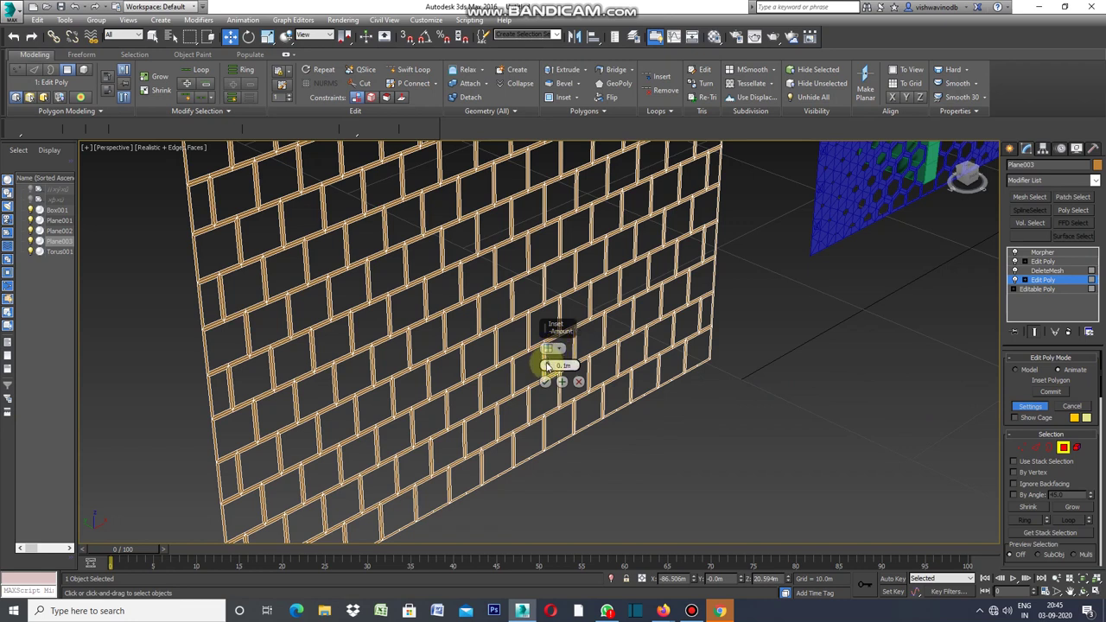
Raise the inset to about 0.858 m, shrinking the holes to small dots, and confirm.
left_click_drag(547, 365, 547, 366)
right_click(547, 365)
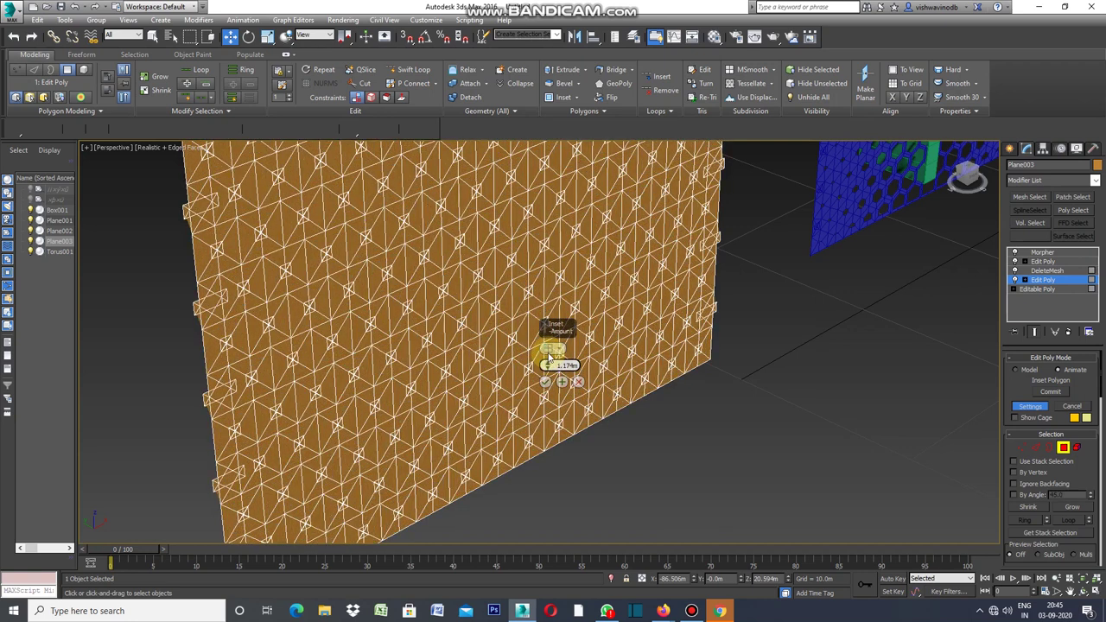
right_click(548, 363)
left_click_drag(551, 368, 551, 363)
right_click(550, 366)
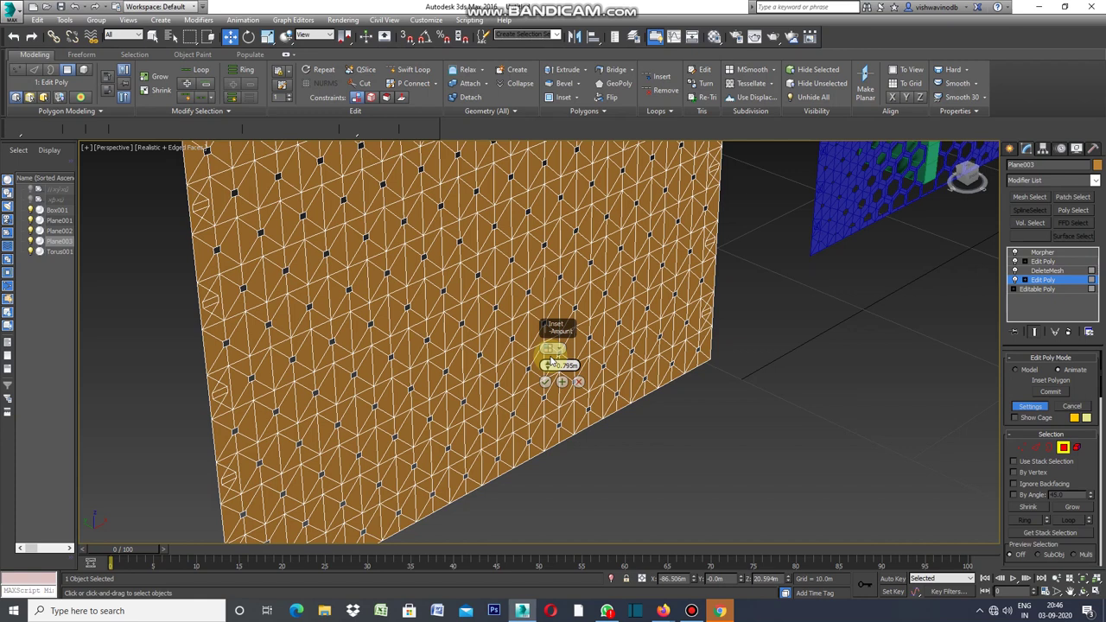
left_click_drag(551, 364, 551, 364)
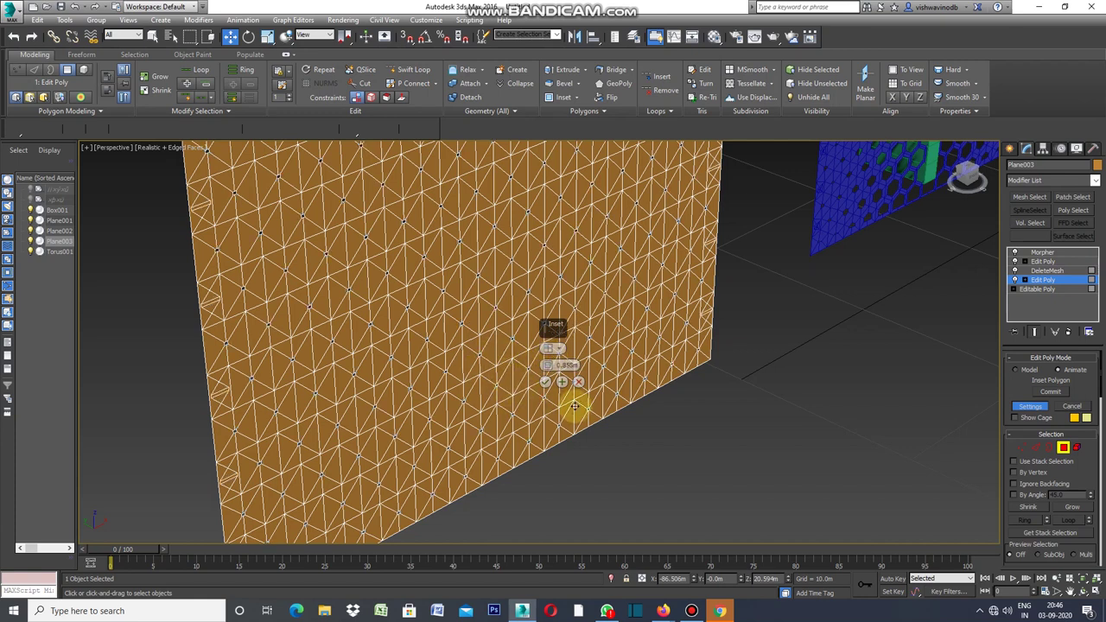
left_click(546, 384)
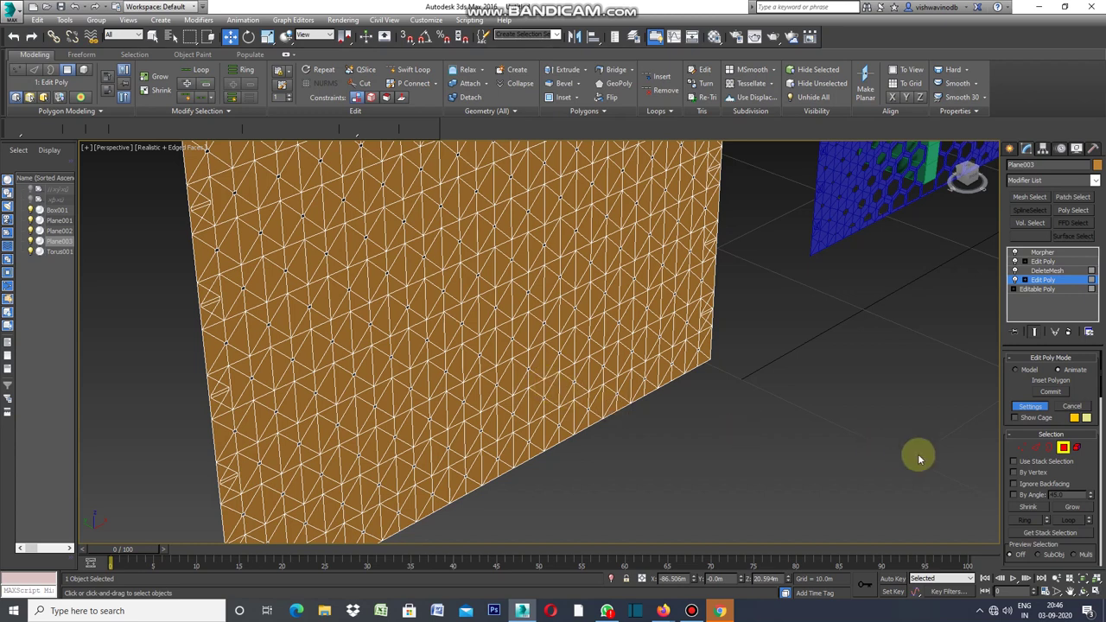
Capture the wall's small-hole shape as Morpher channel 02, then test raising channel 01.
left_click(1047, 252)
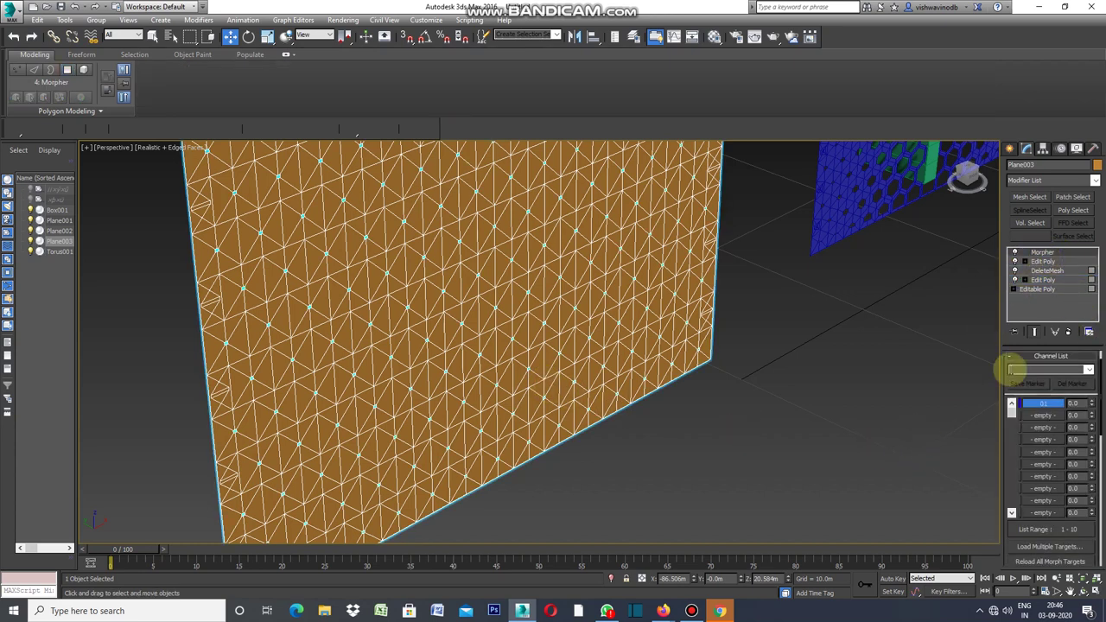
left_click(1044, 416)
left_click_drag(1101, 403, 1102, 489)
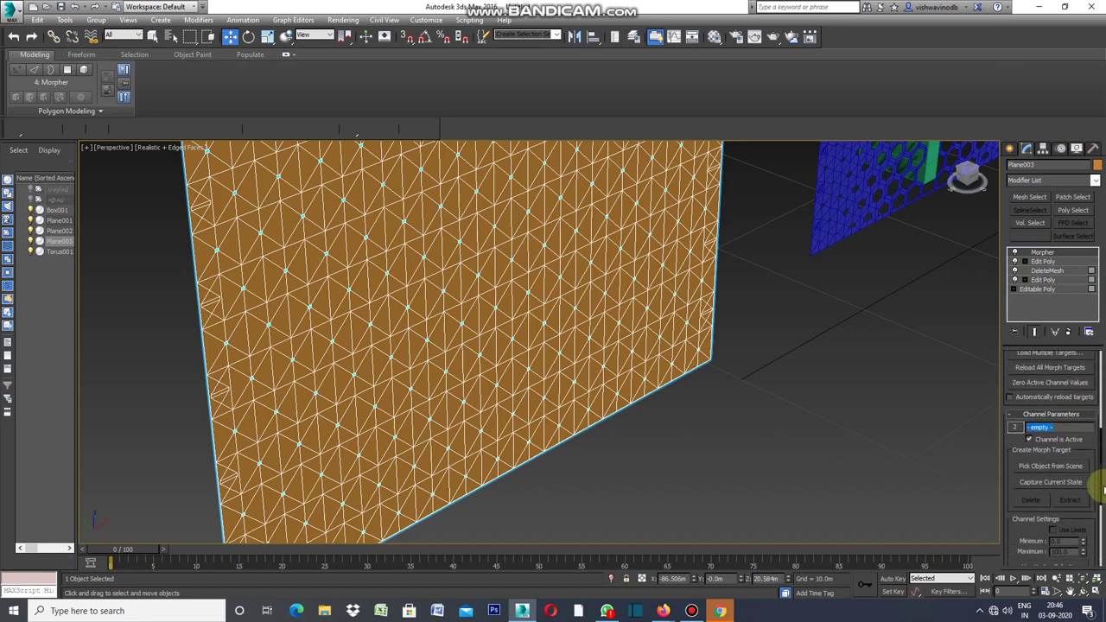
left_click(1058, 483)
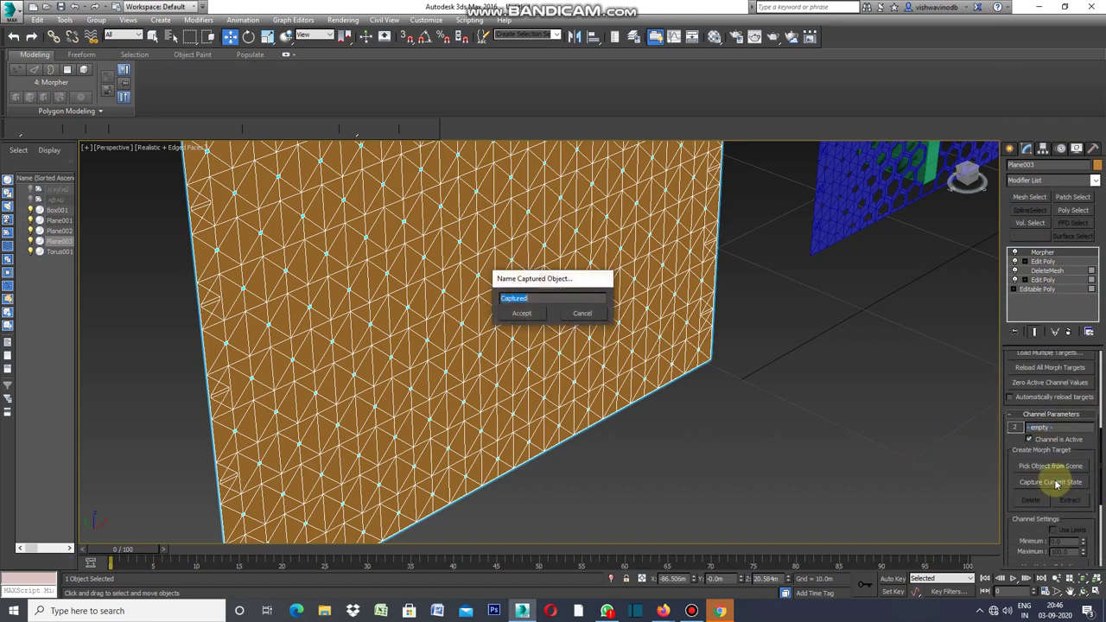
type("s2")
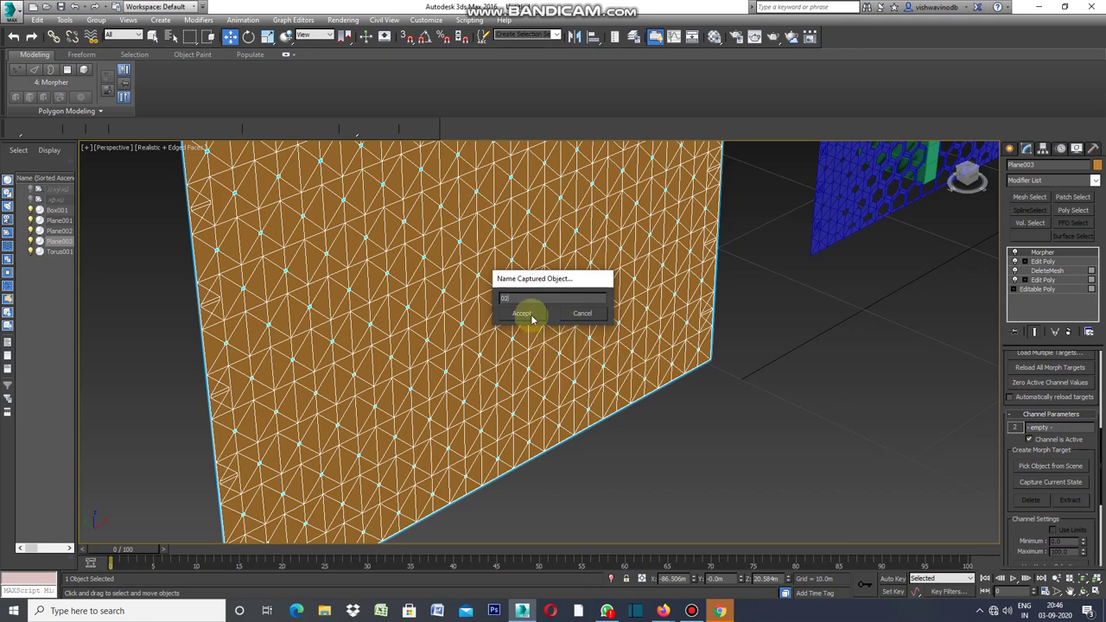
left_click(523, 314)
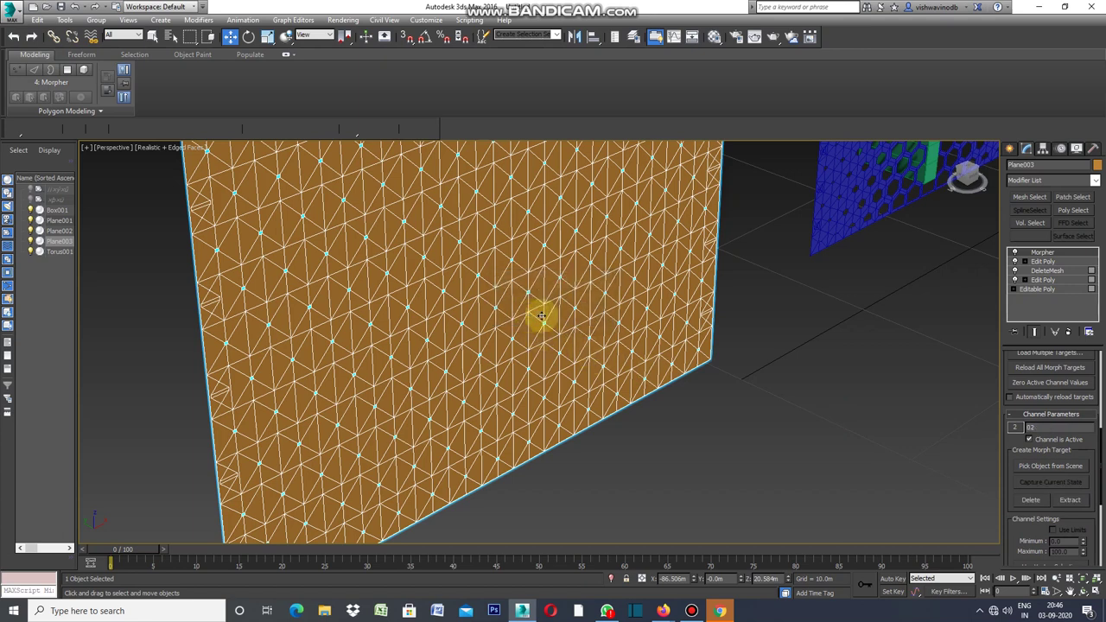
left_click_drag(1101, 454, 1102, 357)
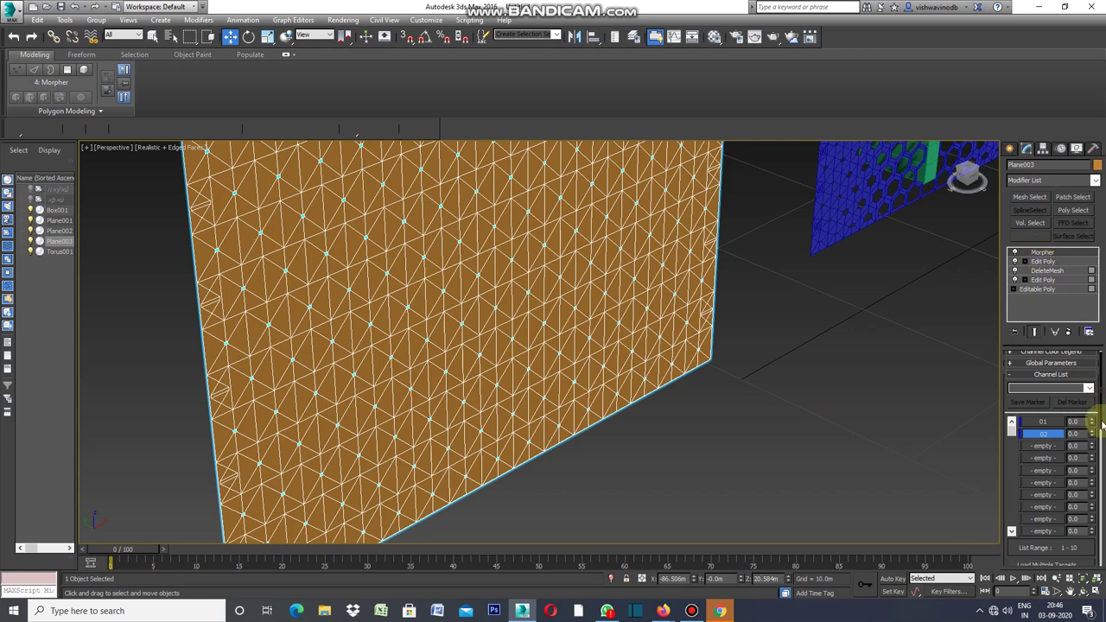
mouse_move(1093, 421)
left_mouse_down()
mouse_move(1099, 402)
mouse_move(19, 394)
mouse_move(614, 598)
left_mouse_up()
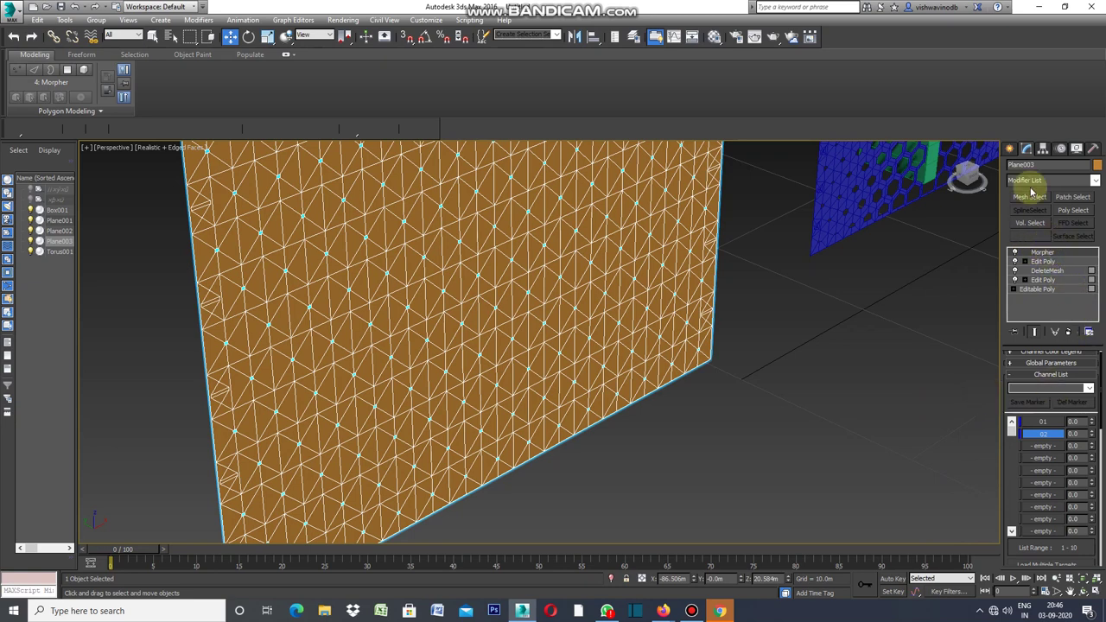
Add a Vol. Select modifier to Plane003 at Vertex level, with Mesh Object volume and soft selection on.
left_click(1094, 183)
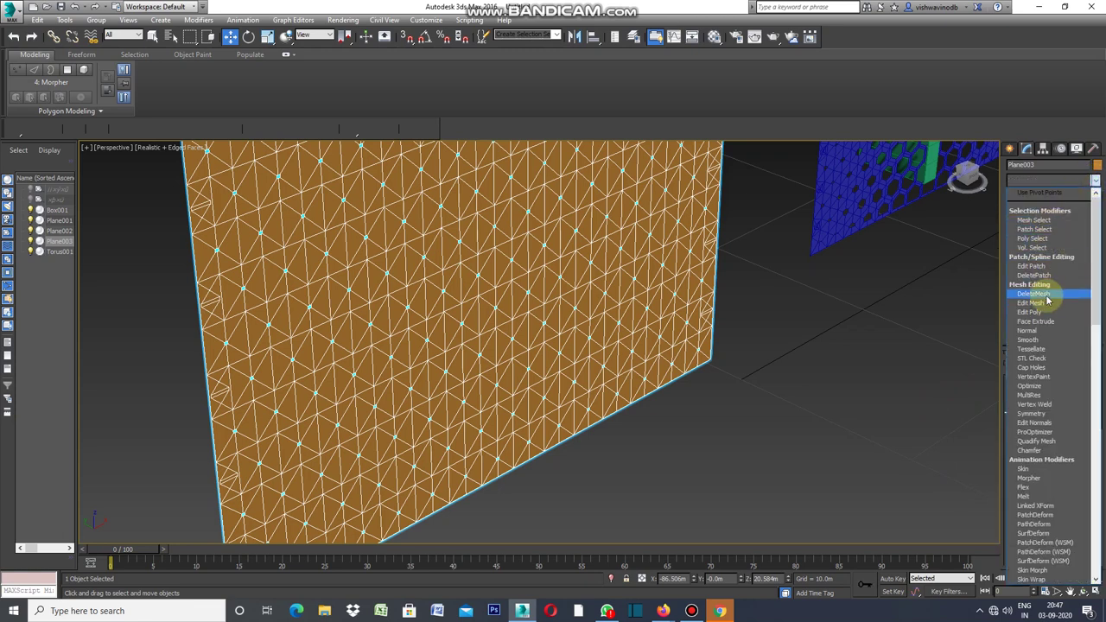
left_click(1044, 248)
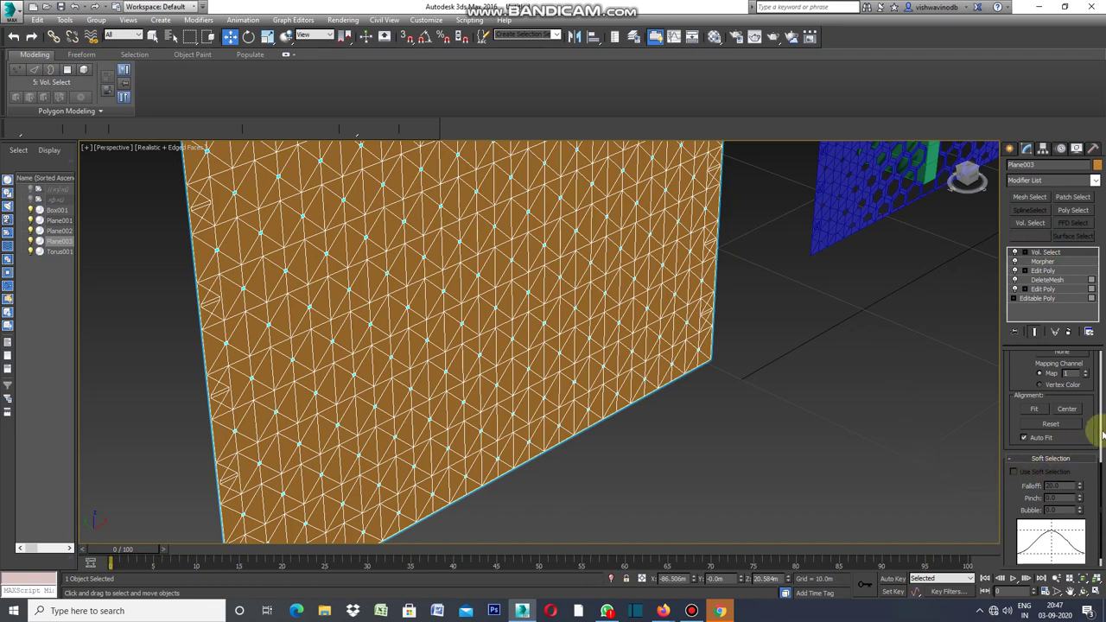
left_click_drag(1101, 474, 1096, 353)
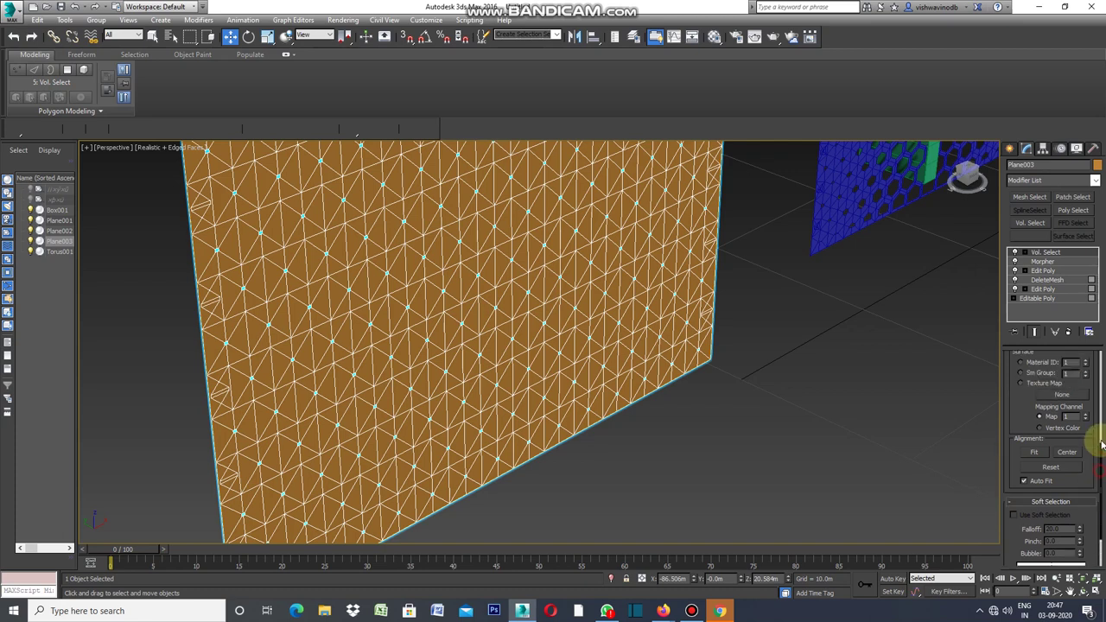
left_click(1041, 389)
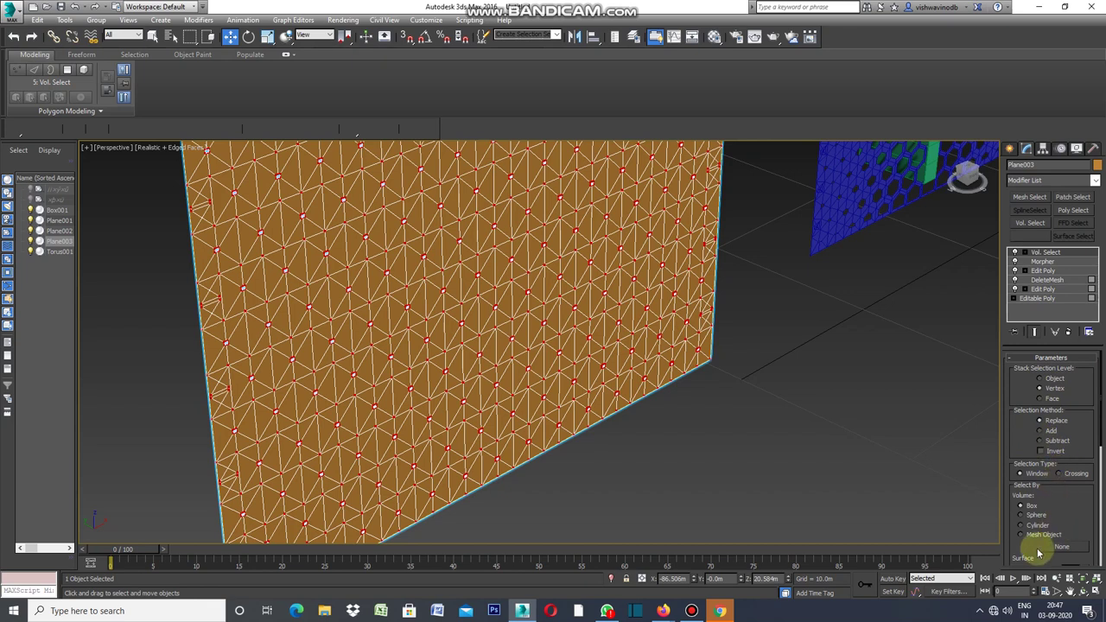
left_click(1022, 535)
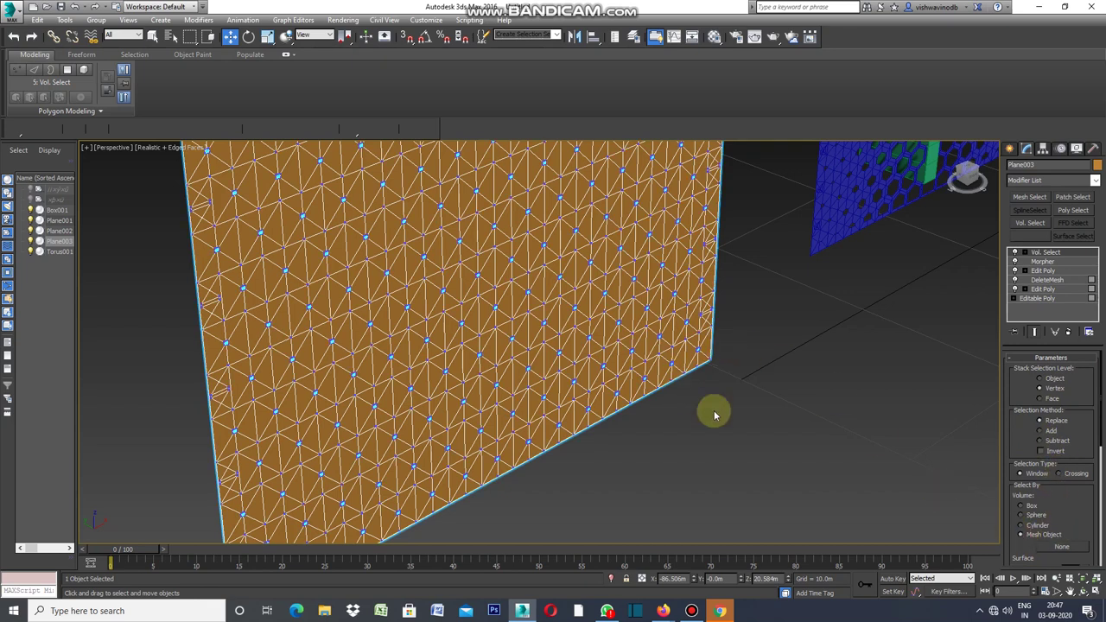
left_click_drag(1102, 372, 1095, 486)
left_click(1014, 483)
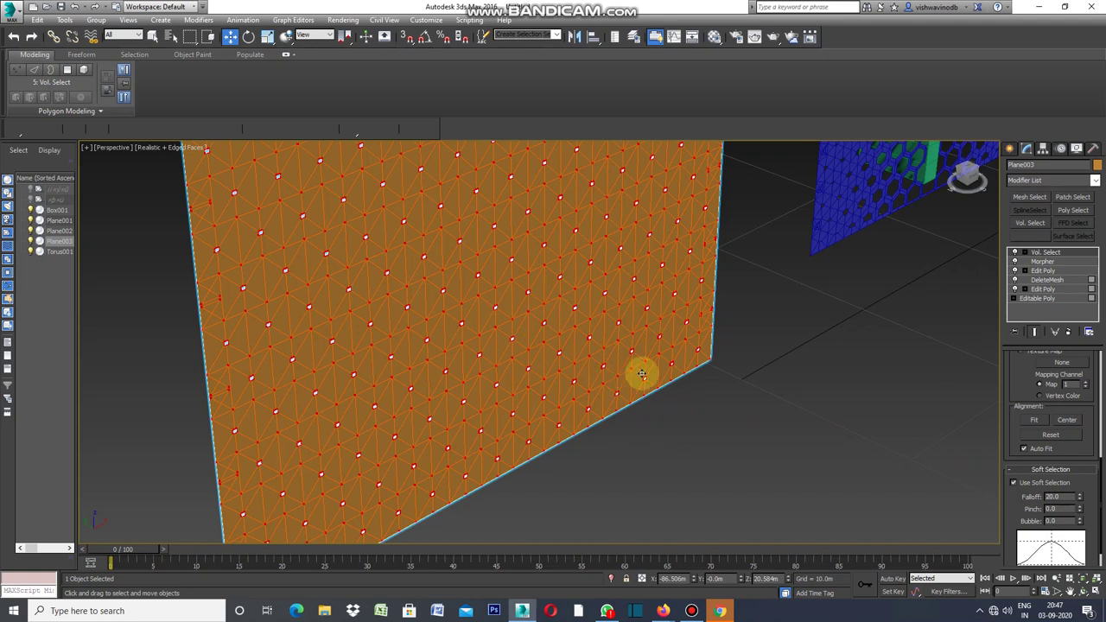
left_click(1010, 149)
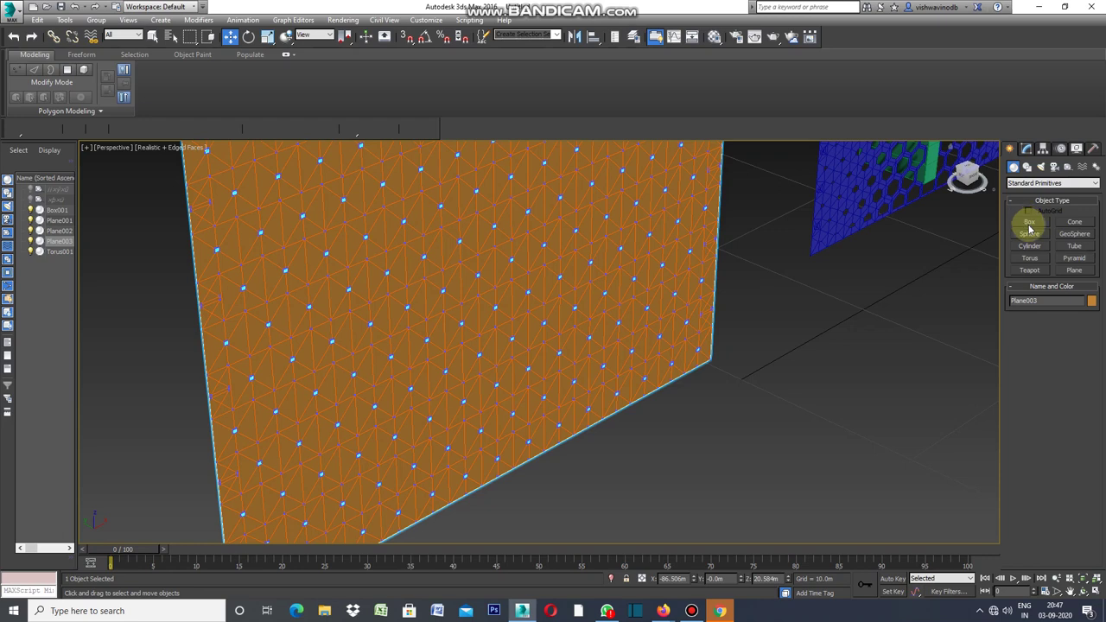
Create a tall thin box, Box002 (about 0.76 × 0.813 × 15.287 m), in front of the wall.
left_click(1029, 224)
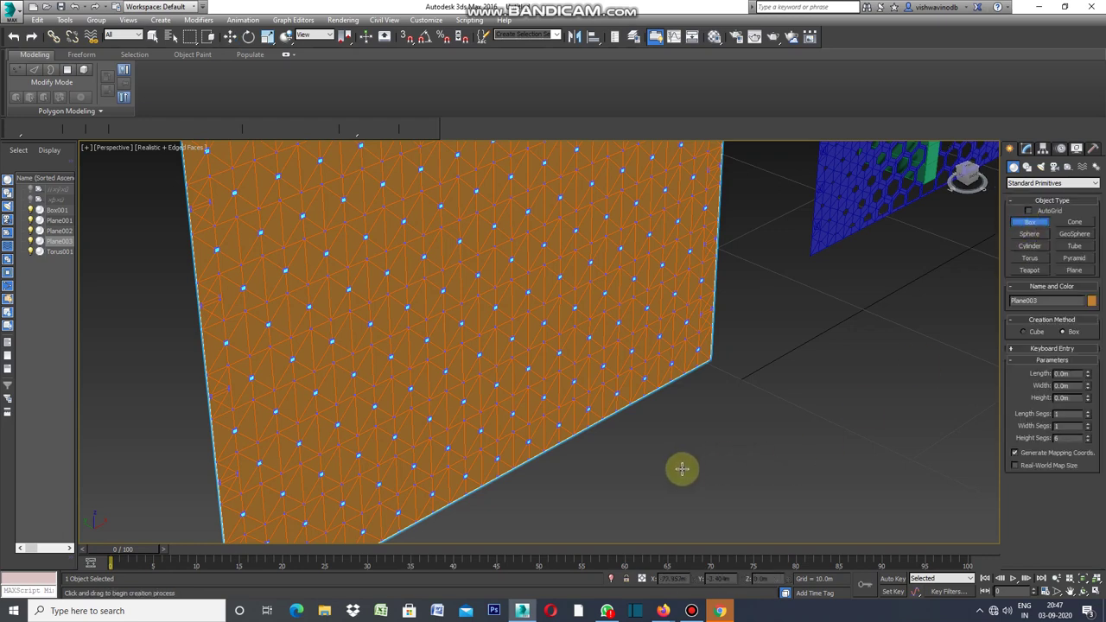
left_click_drag(656, 469, 655, 485)
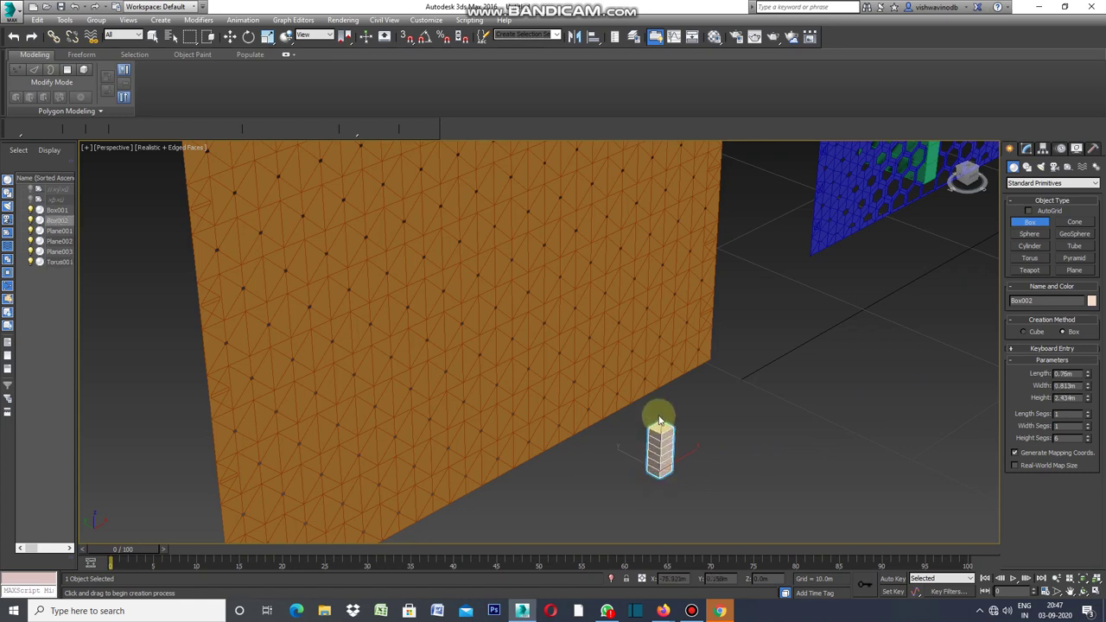
left_click(665, 147)
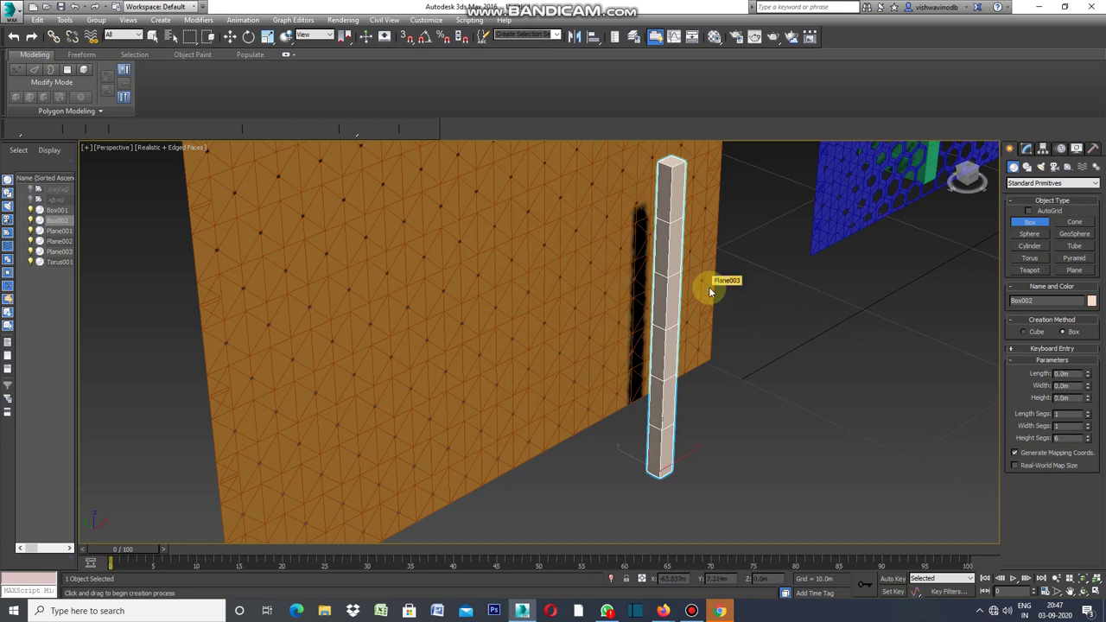
left_click(152, 36)
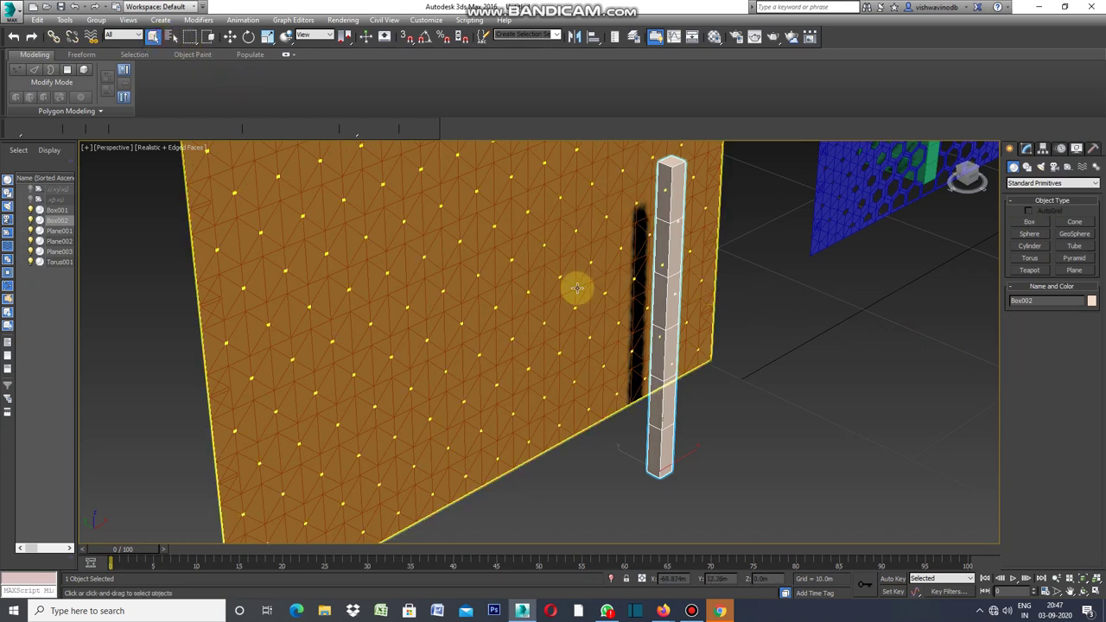
left_click(576, 288)
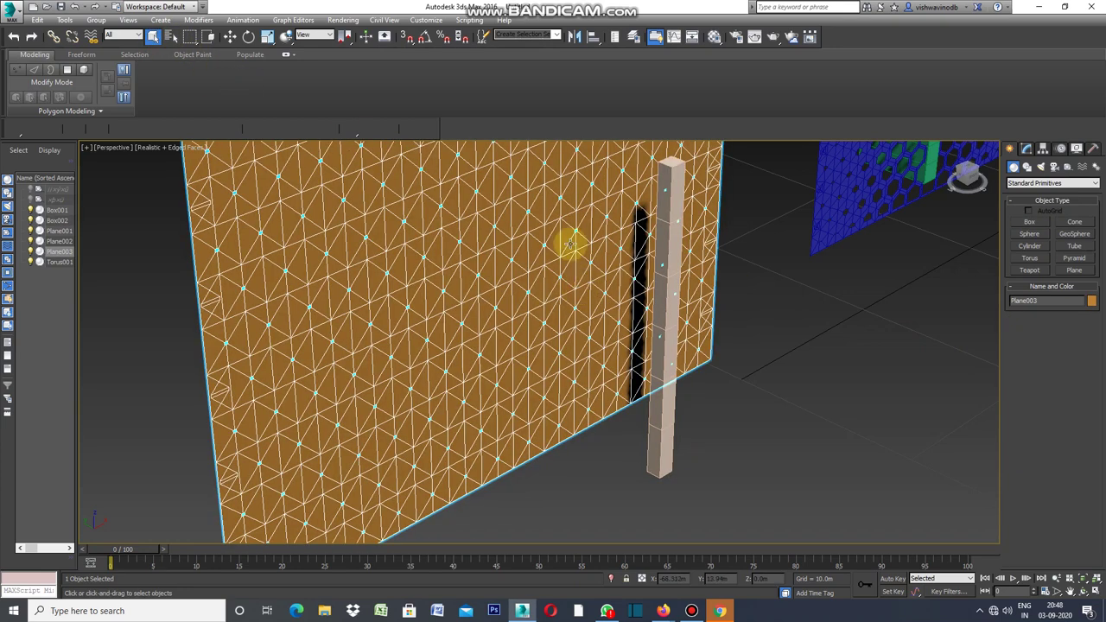
Pick Box002 as the mesh object for the wall's Vol. Select modifier.
left_click(1031, 152)
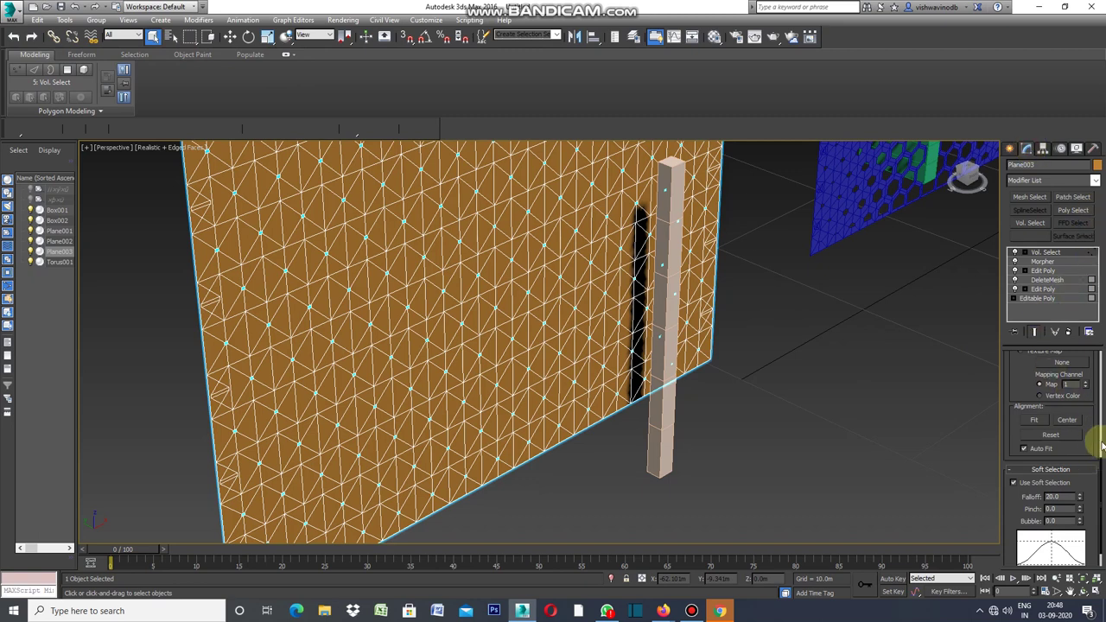
scroll(1102, 458, "up", 3)
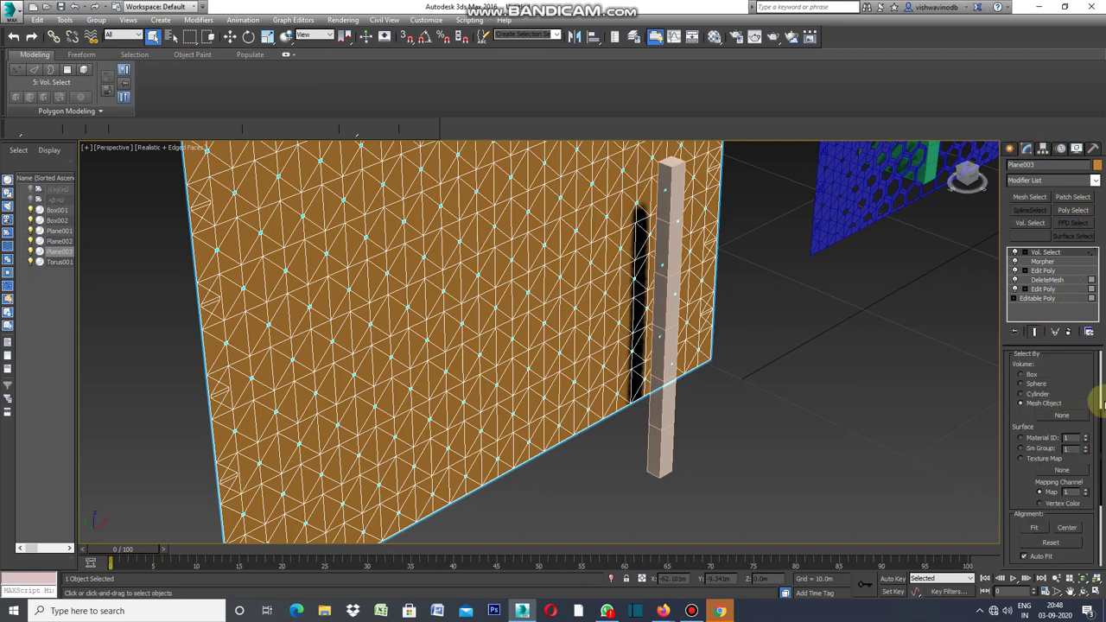
mouse_move(1103, 410)
left_mouse_down()
mouse_move(1099, 367)
mouse_move(1101, 385)
left_mouse_up()
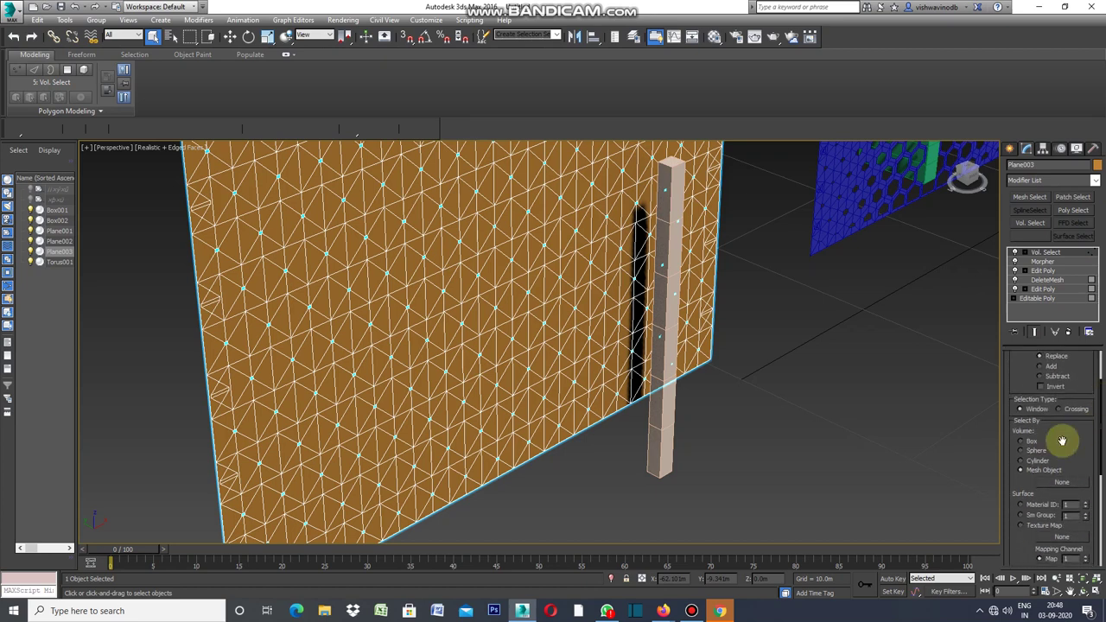
left_click(1064, 485)
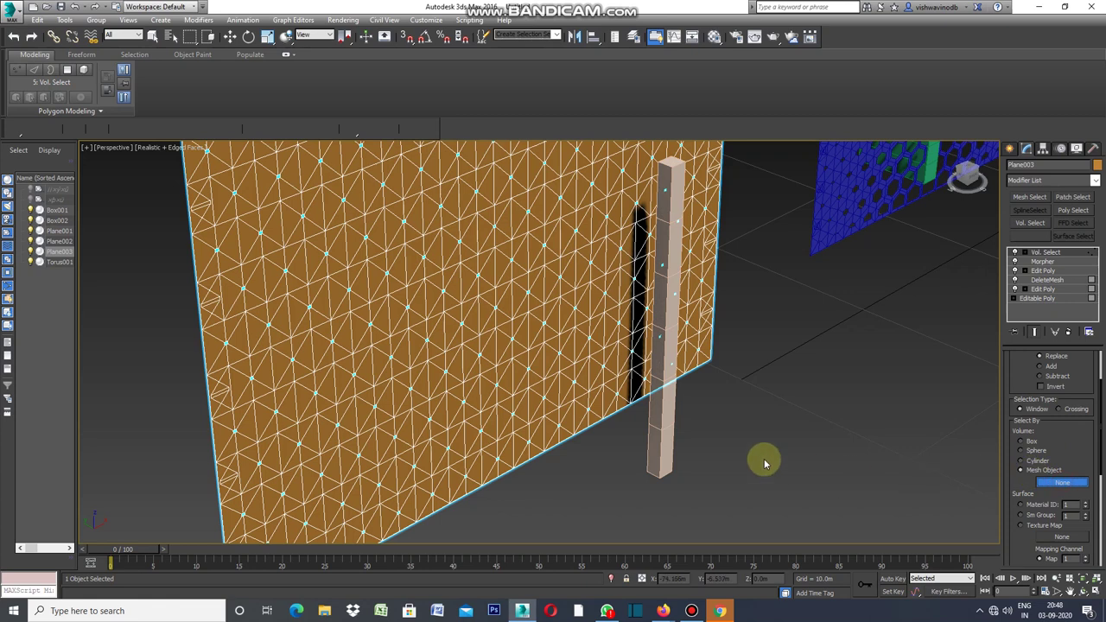
left_click(665, 414)
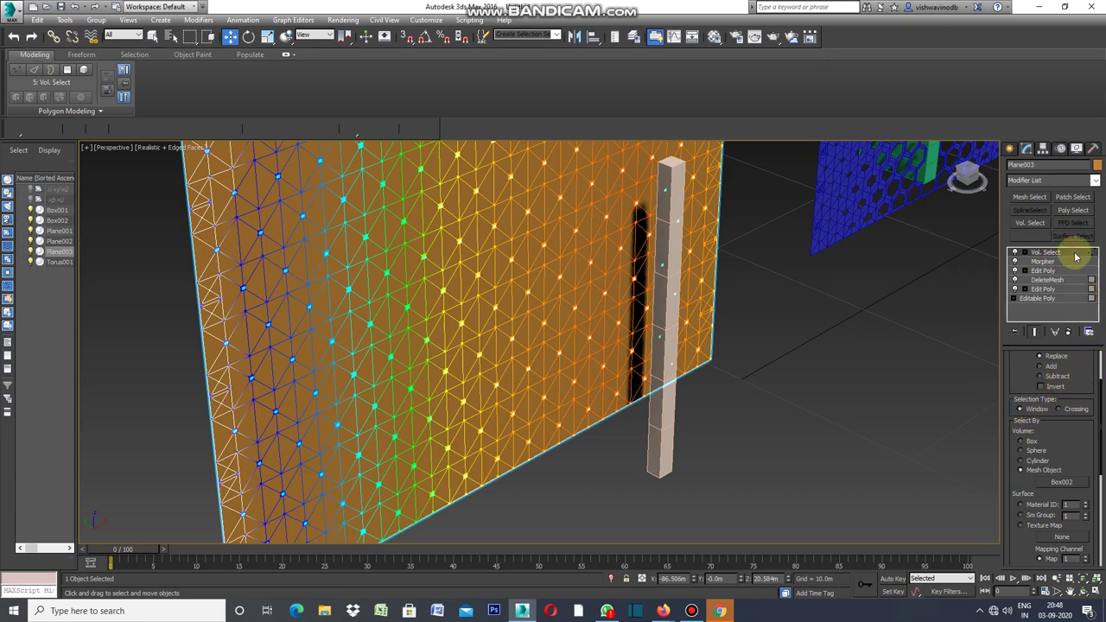
Move Vol. Select below Morpher and lower its soft-selection falloff to about 3.688.
left_click_drag(1076, 271, 1075, 266)
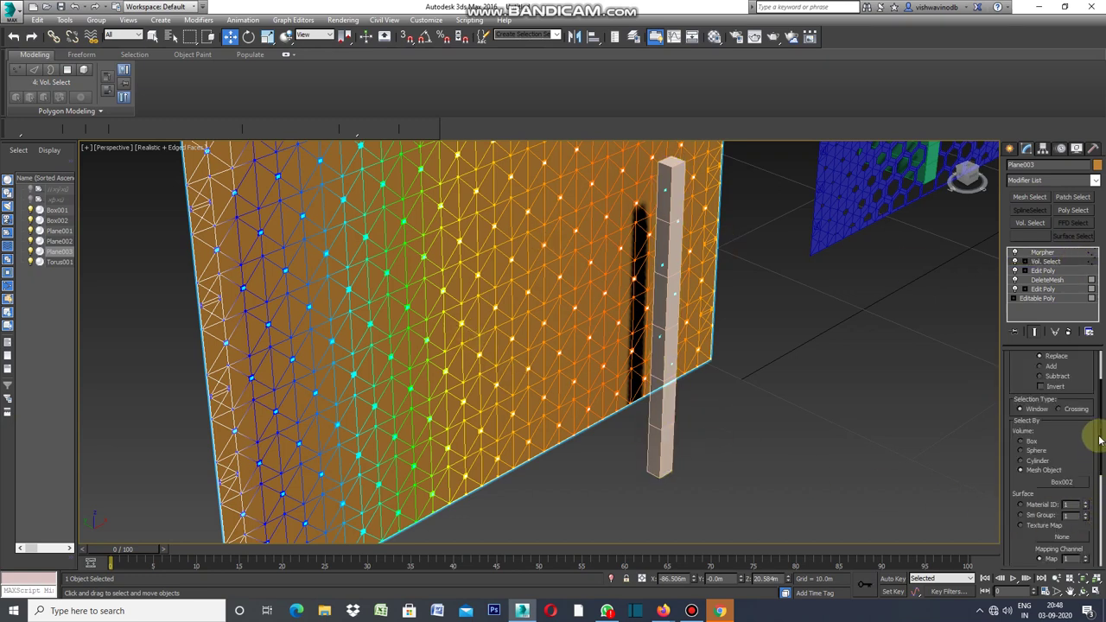
left_click_drag(1101, 432, 1100, 527)
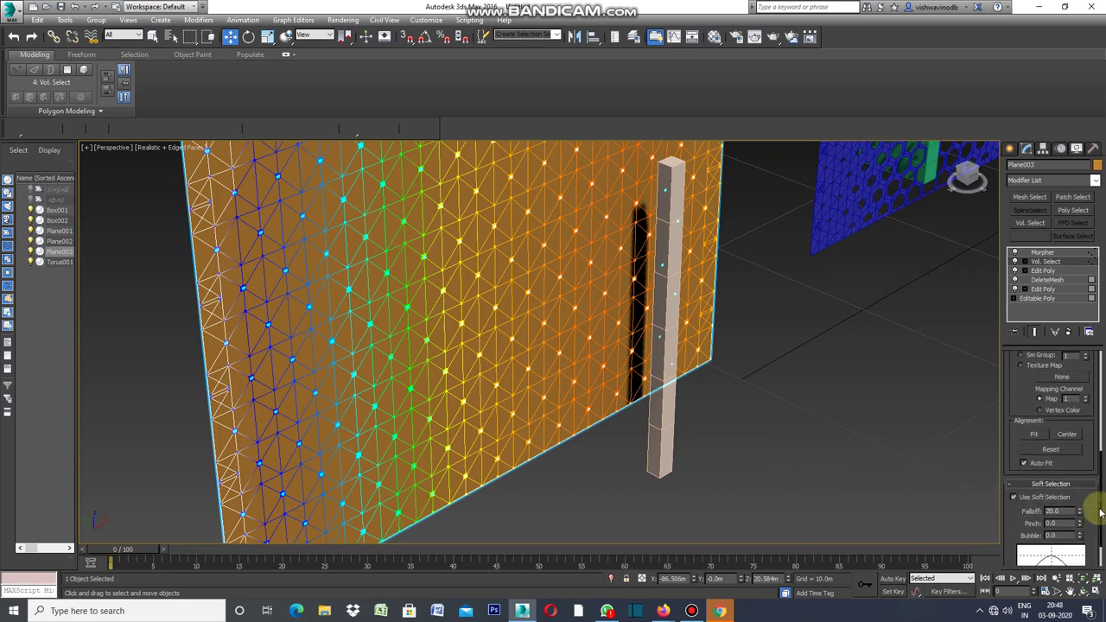
left_click(1078, 482)
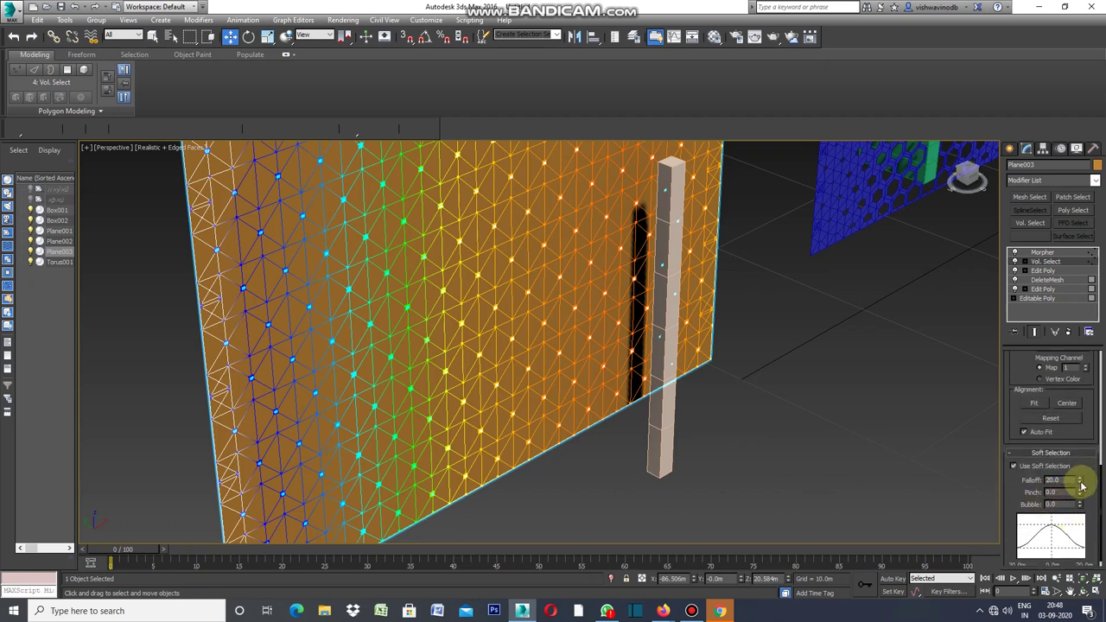
left_click_drag(1080, 487, 1080, 487)
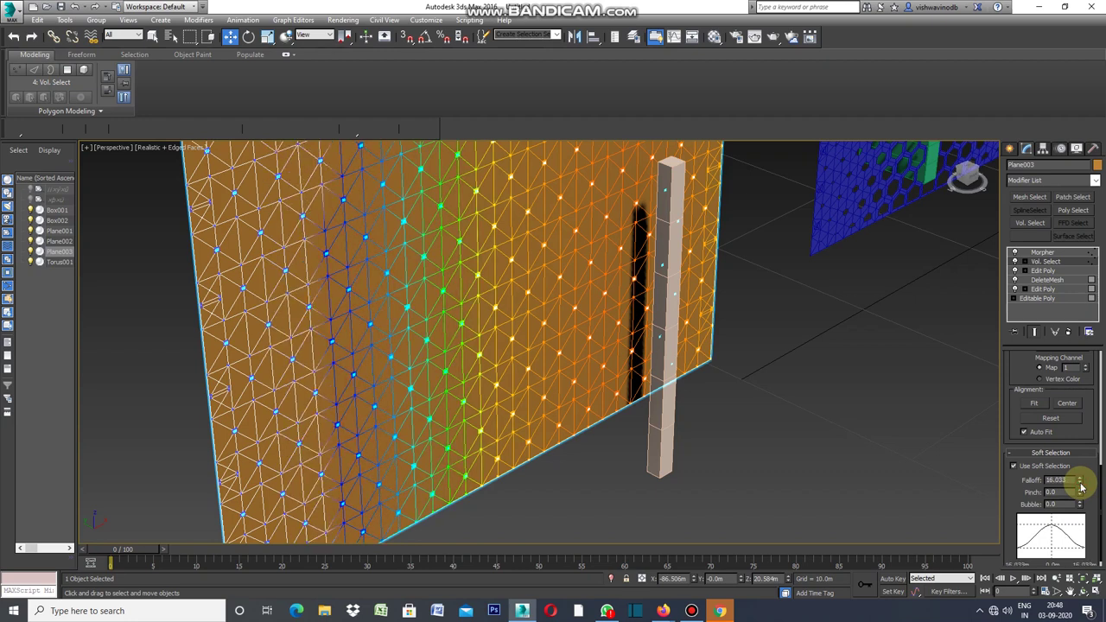
left_click_drag(1082, 486, 1090, 530)
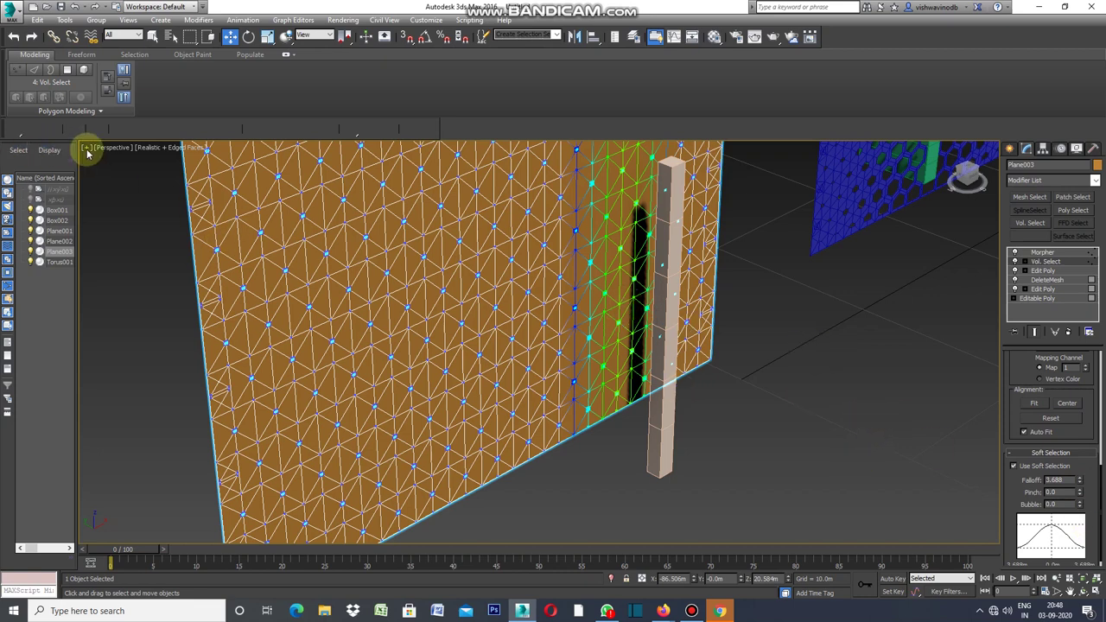
left_click(711, 385)
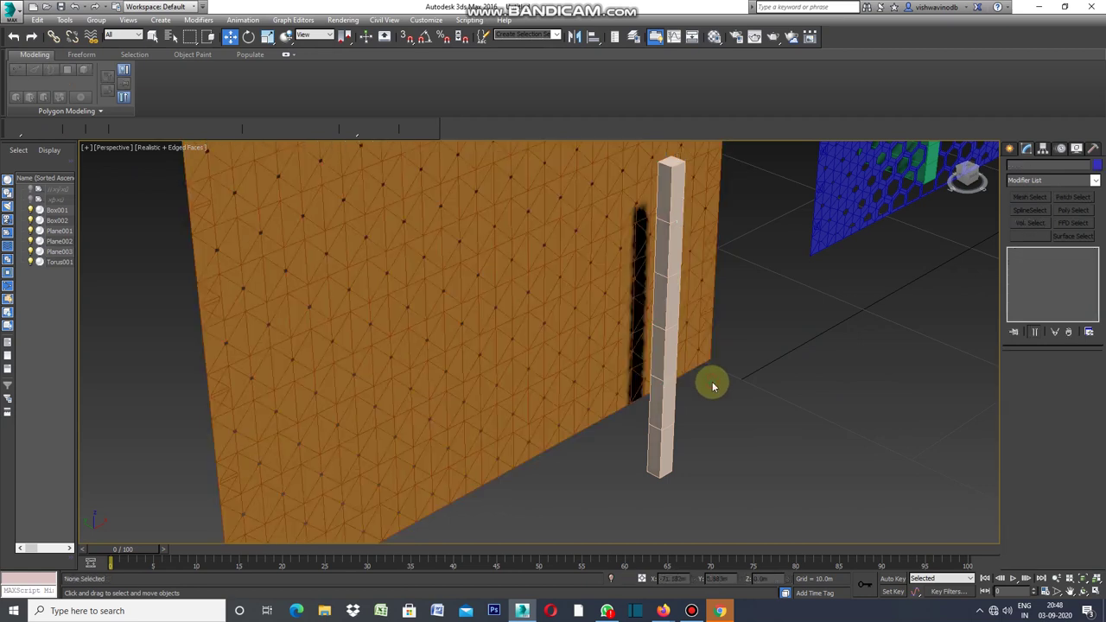
Move Box002 left, right, down and back up along the wall to test the hole response.
left_click(670, 364)
left_click(666, 361)
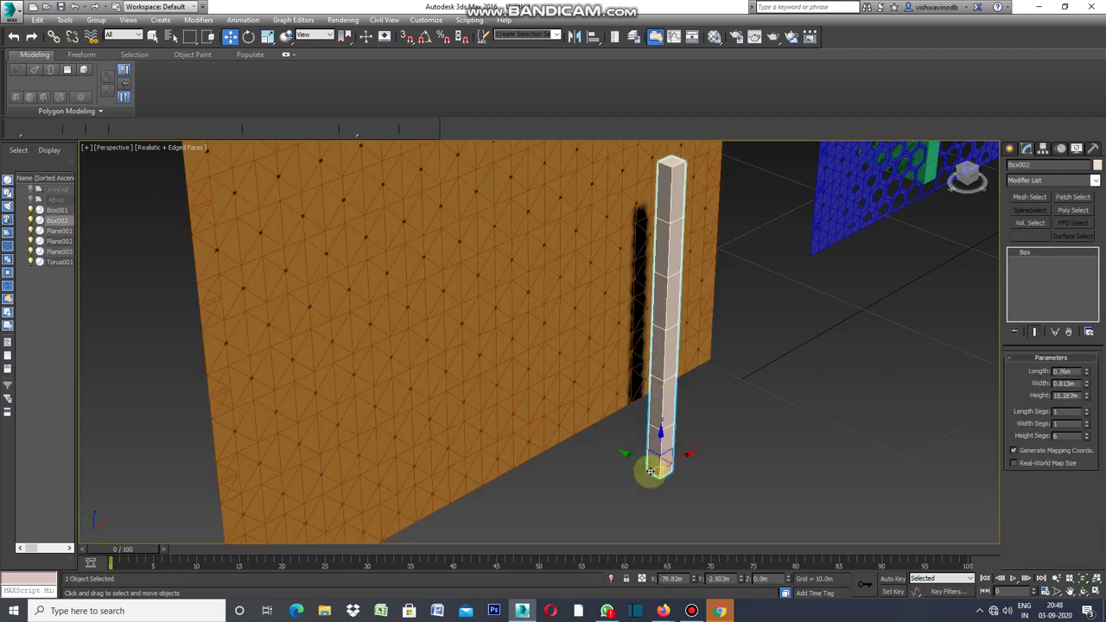
mouse_move(640, 464)
left_mouse_down()
mouse_move(669, 490)
mouse_move(481, 402)
mouse_move(686, 493)
mouse_move(584, 460)
left_mouse_up()
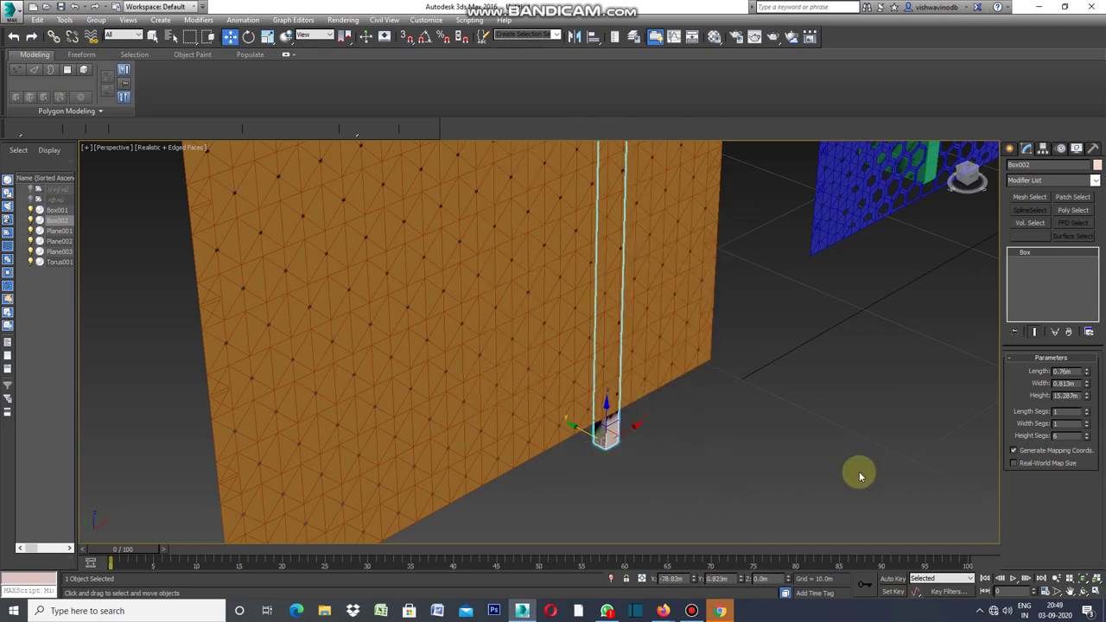
left_click(806, 408)
left_click(698, 363)
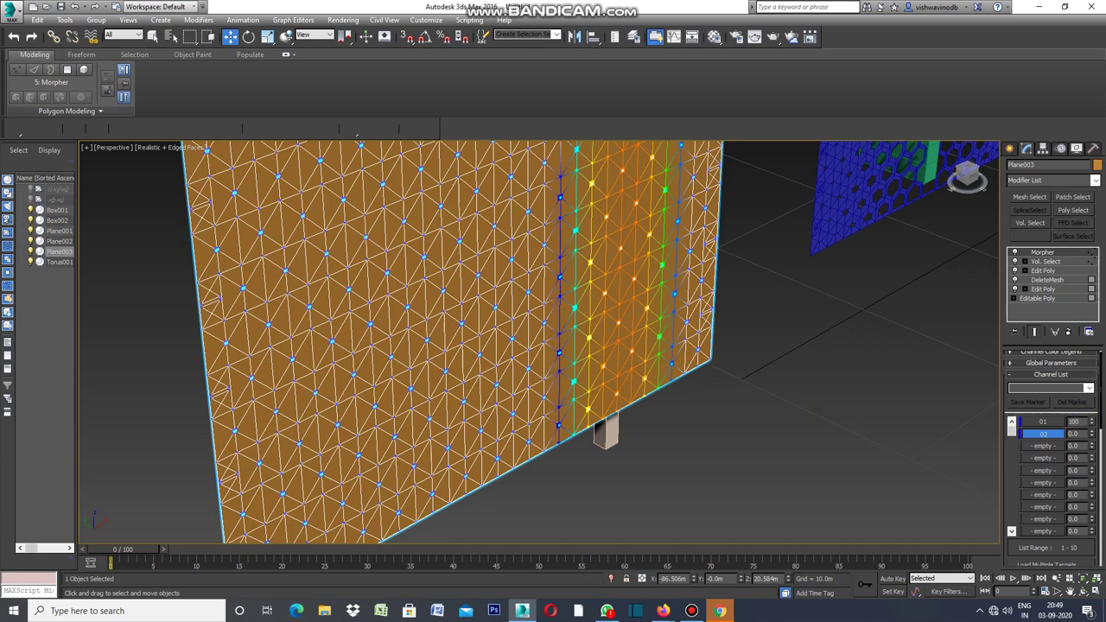
left_click(870, 449)
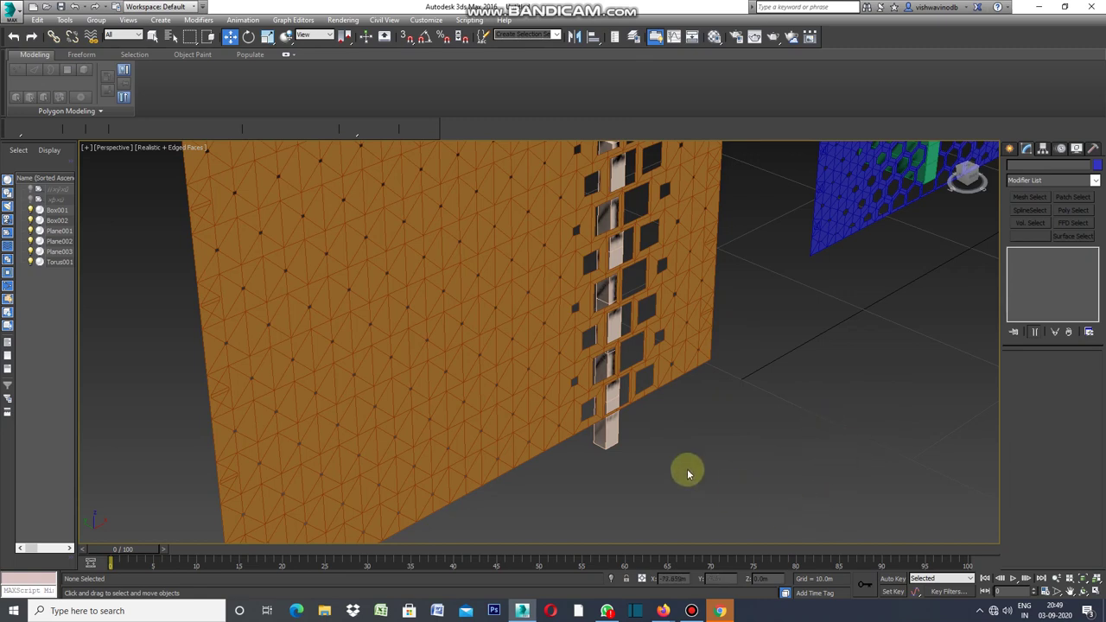
left_click(607, 440)
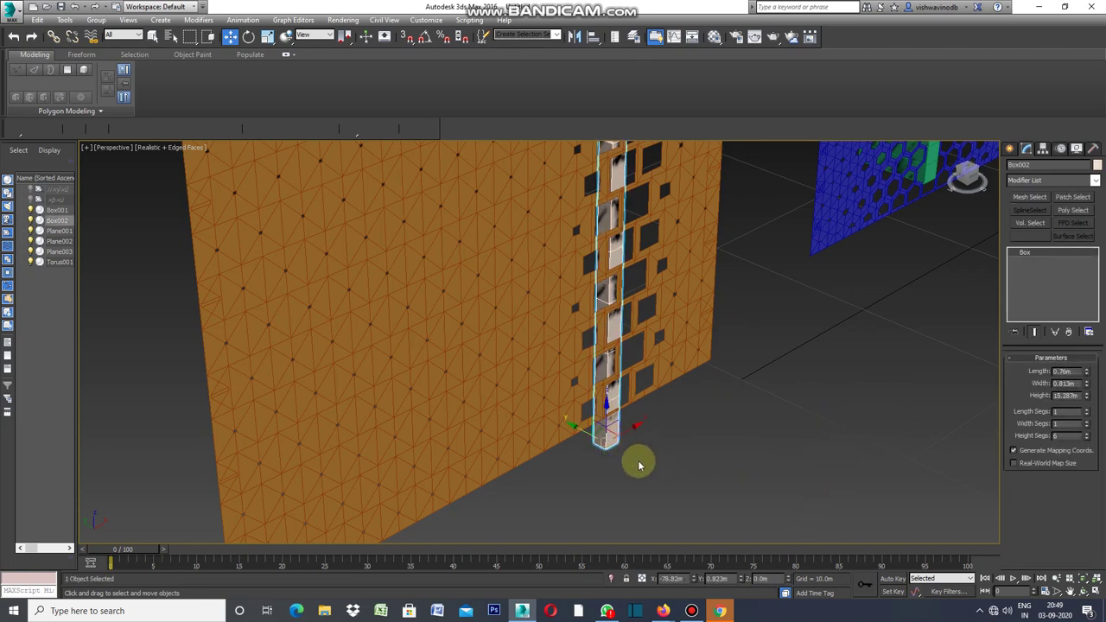
left_click_drag(588, 436, 593, 441)
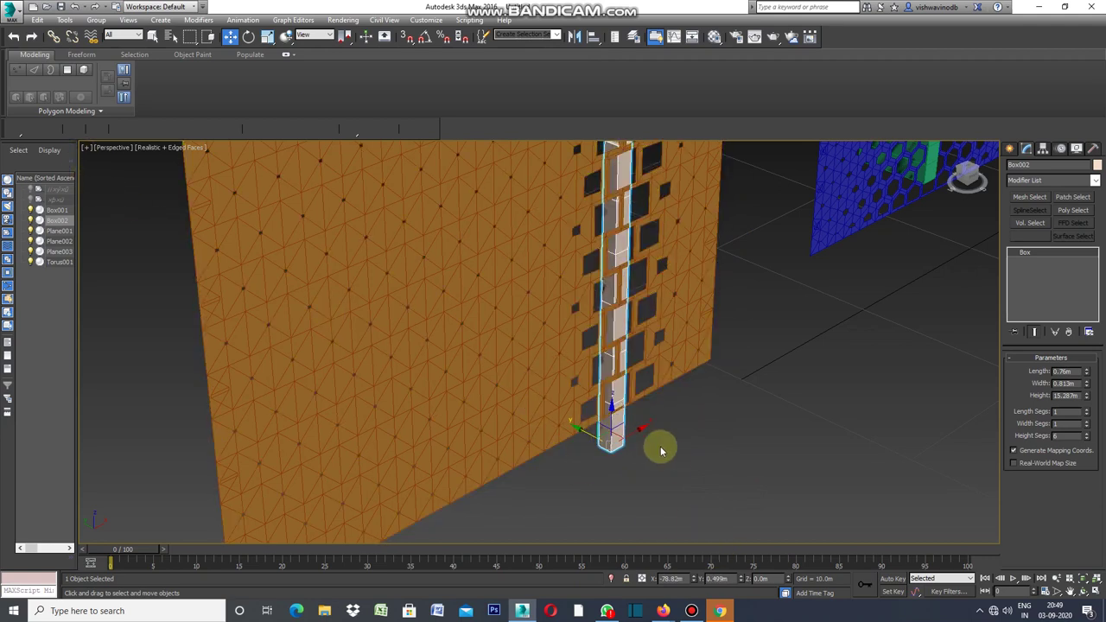
scroll(637, 445, "down", 2)
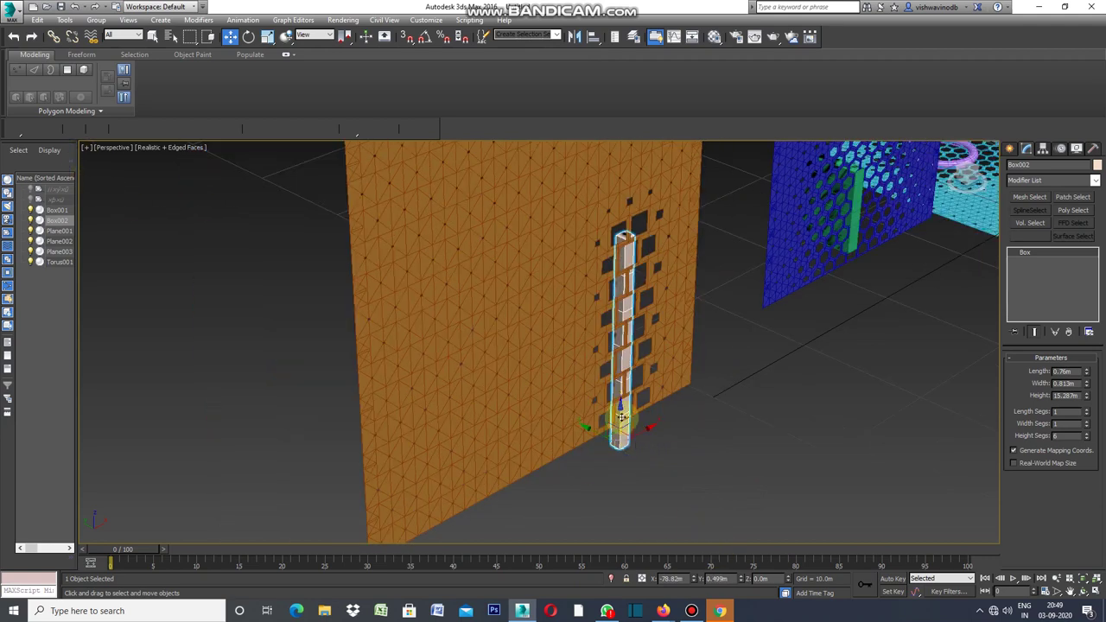
mouse_move(622, 413)
left_mouse_down()
mouse_move(650, 461)
mouse_move(662, 462)
mouse_move(669, 501)
mouse_move(677, 451)
mouse_move(680, 472)
left_mouse_up()
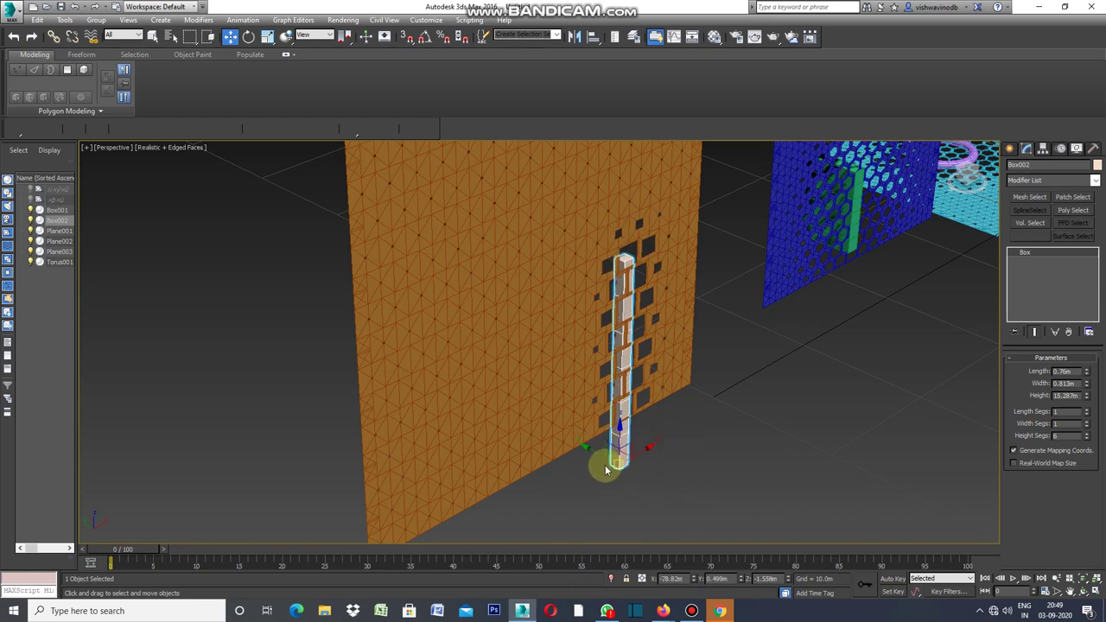
mouse_move(595, 451)
left_mouse_down()
mouse_move(661, 493)
mouse_move(629, 457)
mouse_move(539, 411)
mouse_move(584, 454)
left_mouse_up()
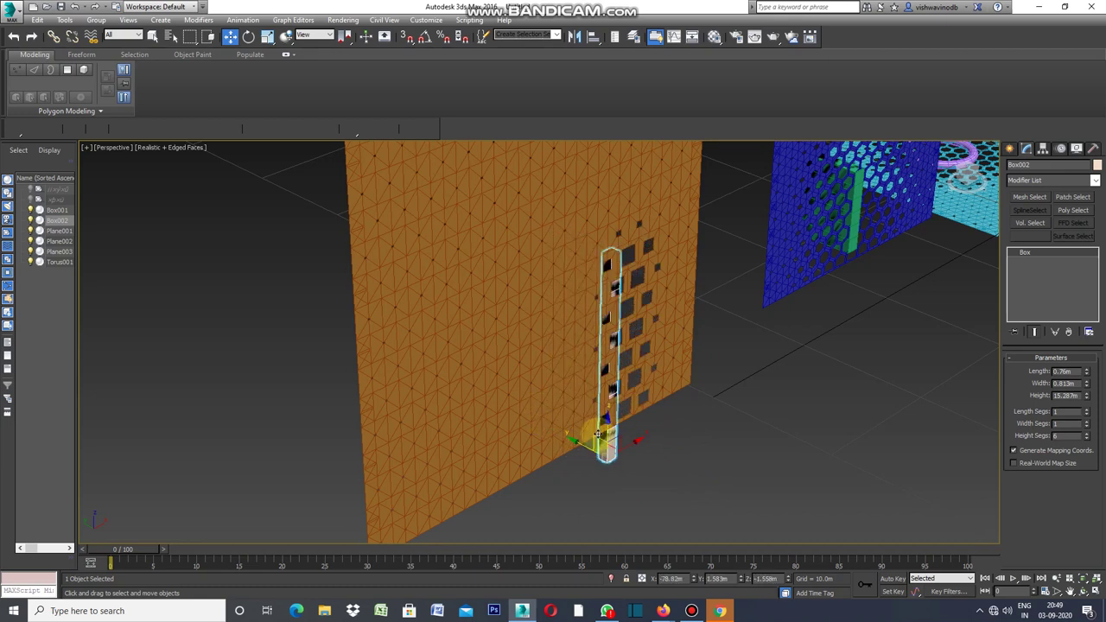
mouse_move(597, 446)
left_mouse_down()
mouse_move(604, 418)
mouse_move(593, 329)
mouse_move(599, 407)
mouse_move(592, 340)
mouse_move(603, 390)
left_mouse_up()
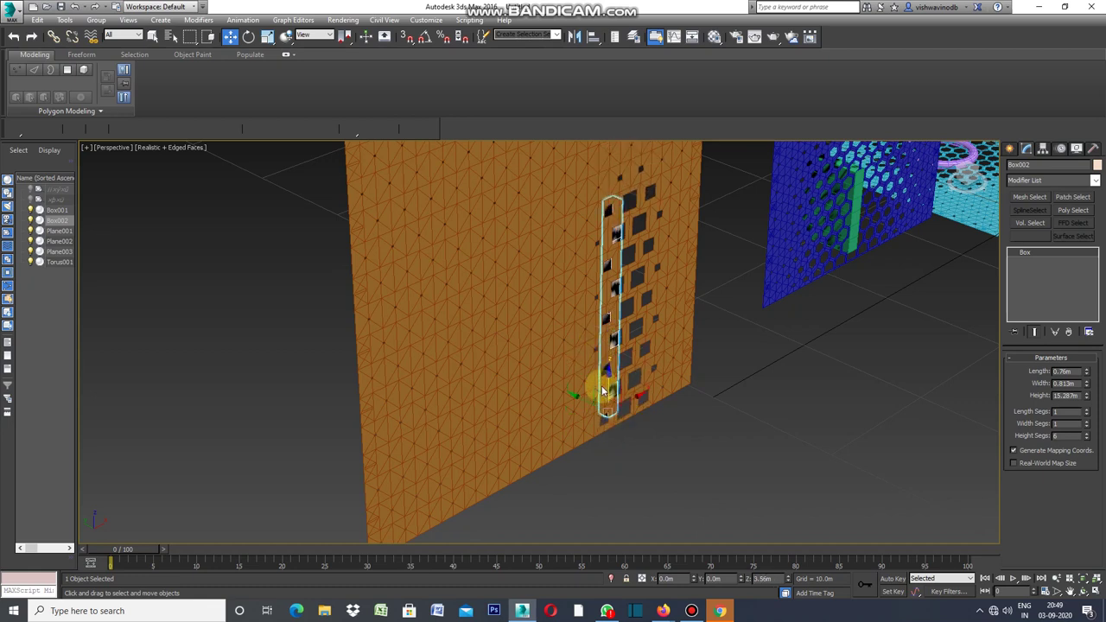
Orbit to face the wall head-on and slide Box002 left so the enlarged holes follow.
left_click(1085, 595)
left_click_drag(670, 343, 618, 360)
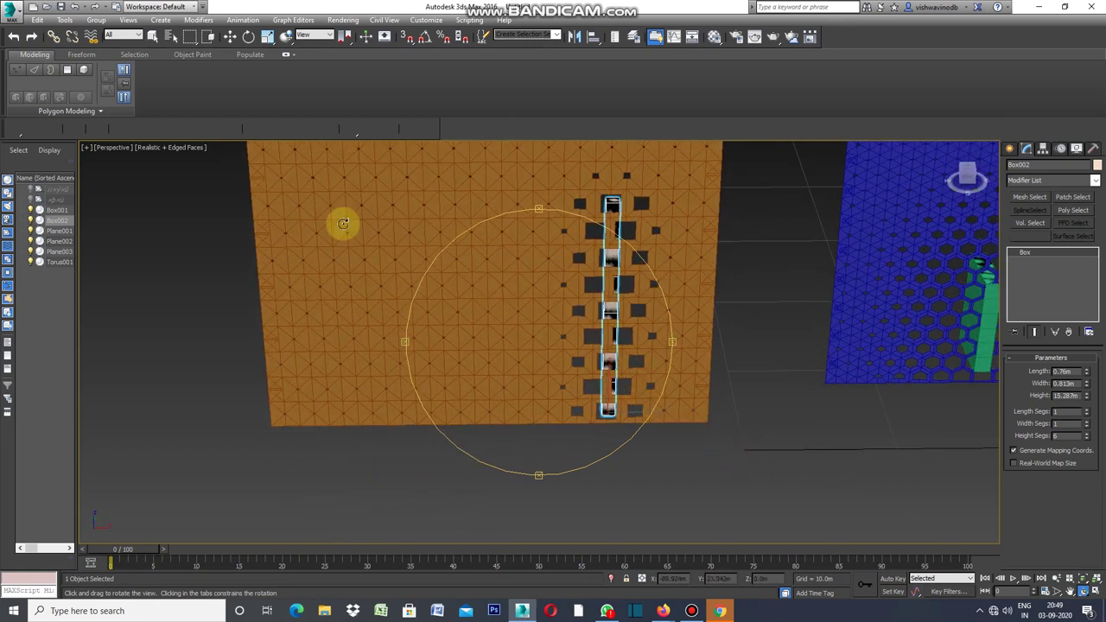
left_click(229, 36)
mouse_move(648, 417)
left_mouse_down()
mouse_move(388, 388)
mouse_move(622, 427)
mouse_move(572, 430)
mouse_move(543, 411)
mouse_move(542, 302)
mouse_move(558, 416)
left_mouse_up()
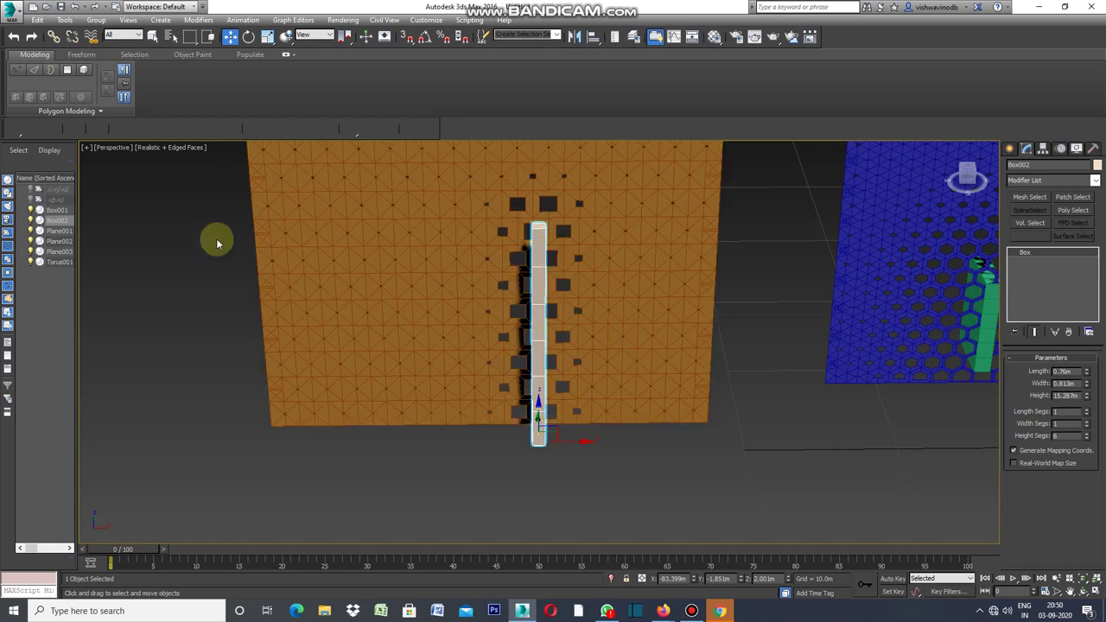
left_click(87, 148)
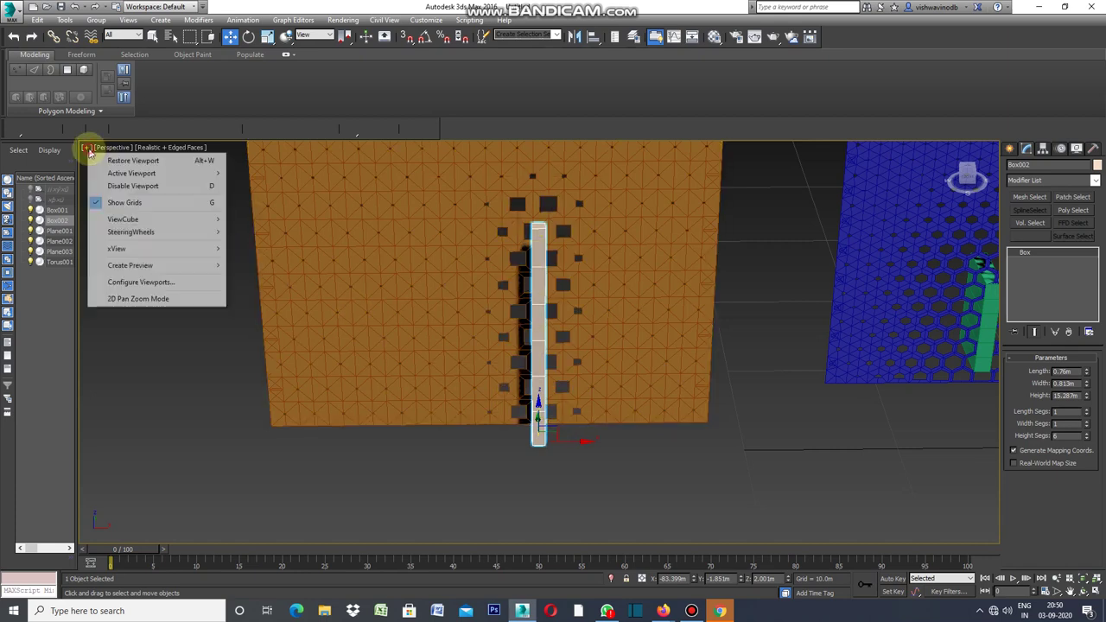
In a single viewport, drag Box002 up, then left and down along the bent wall.
left_click(125, 160)
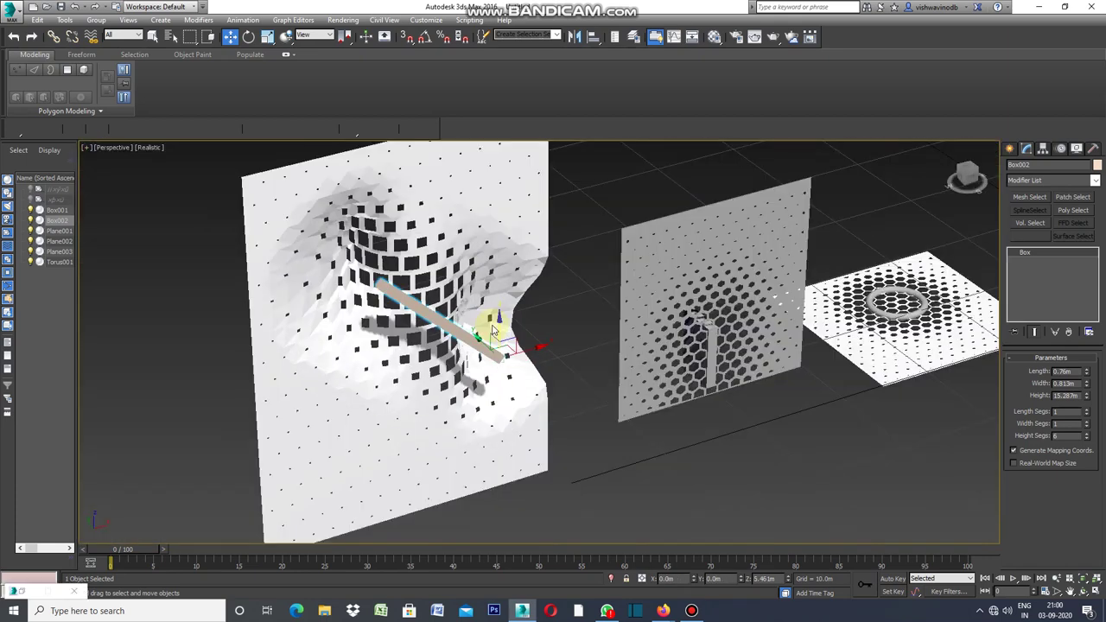
mouse_move(495, 331)
left_mouse_down()
mouse_move(484, 300)
mouse_move(479, 460)
mouse_move(462, 478)
mouse_move(491, 599)
mouse_move(541, 323)
mouse_move(630, 136)
mouse_move(605, 242)
mouse_move(593, 464)
mouse_move(662, 155)
mouse_move(653, 366)
left_mouse_up()
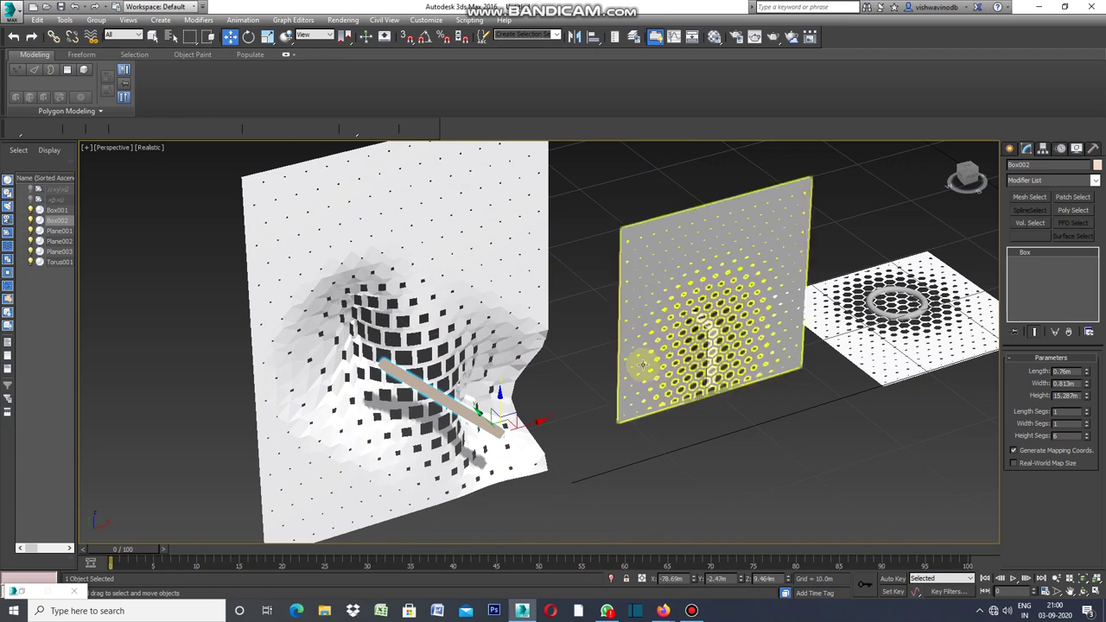
mouse_move(532, 423)
left_mouse_down()
mouse_move(328, 456)
mouse_move(573, 452)
mouse_move(470, 489)
left_mouse_up()
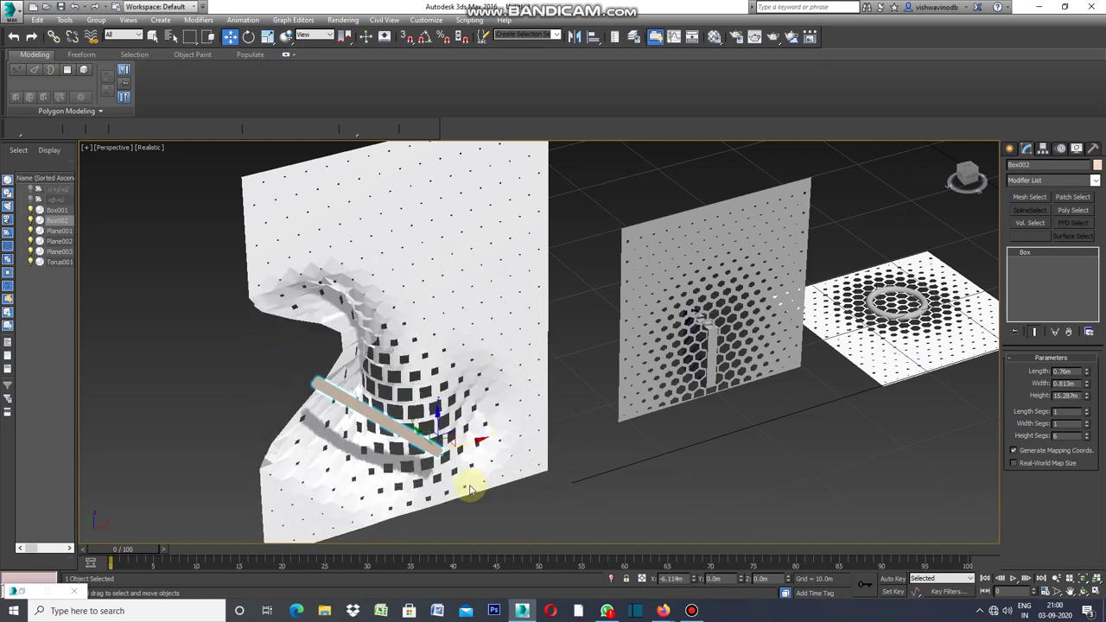
Raise Box002 higher on the left wall so its curl and holes move up.
left_click(469, 489)
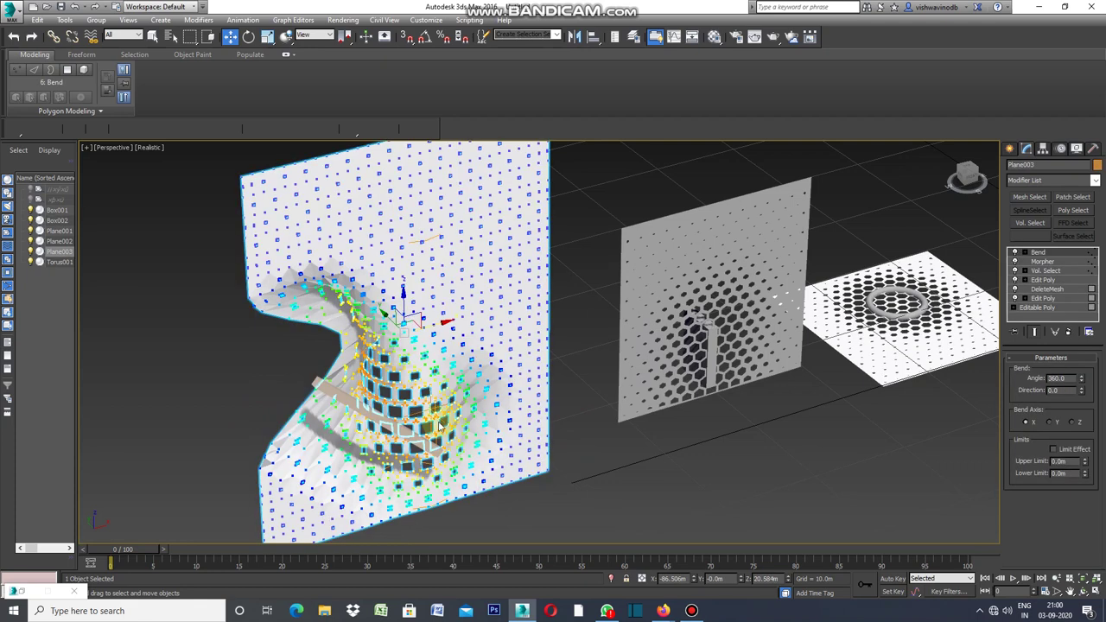
left_click(608, 487)
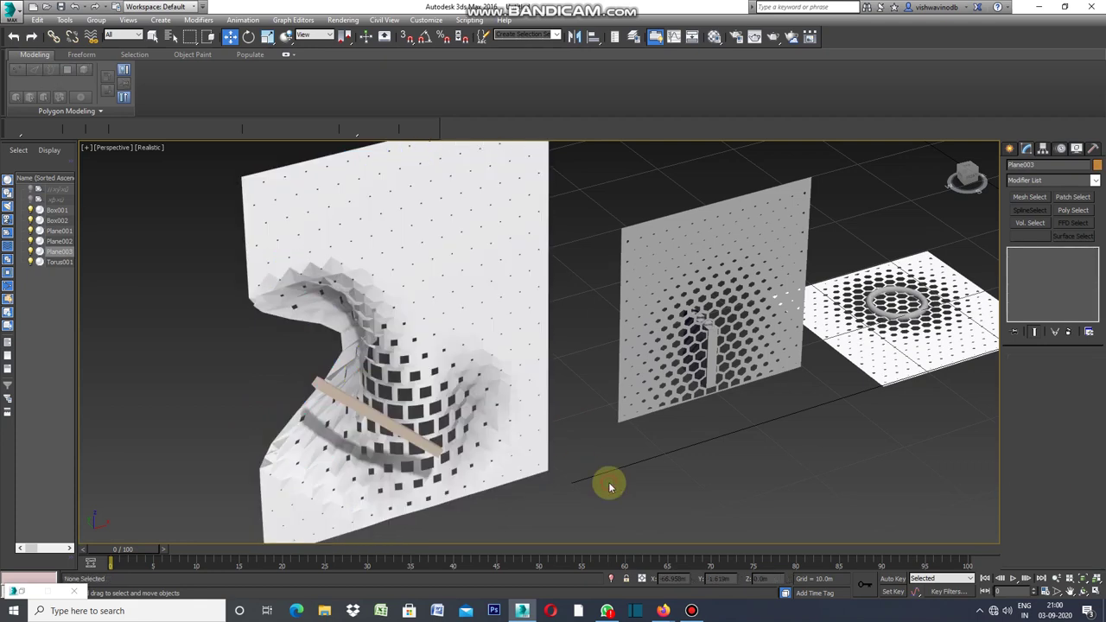
left_click(419, 441)
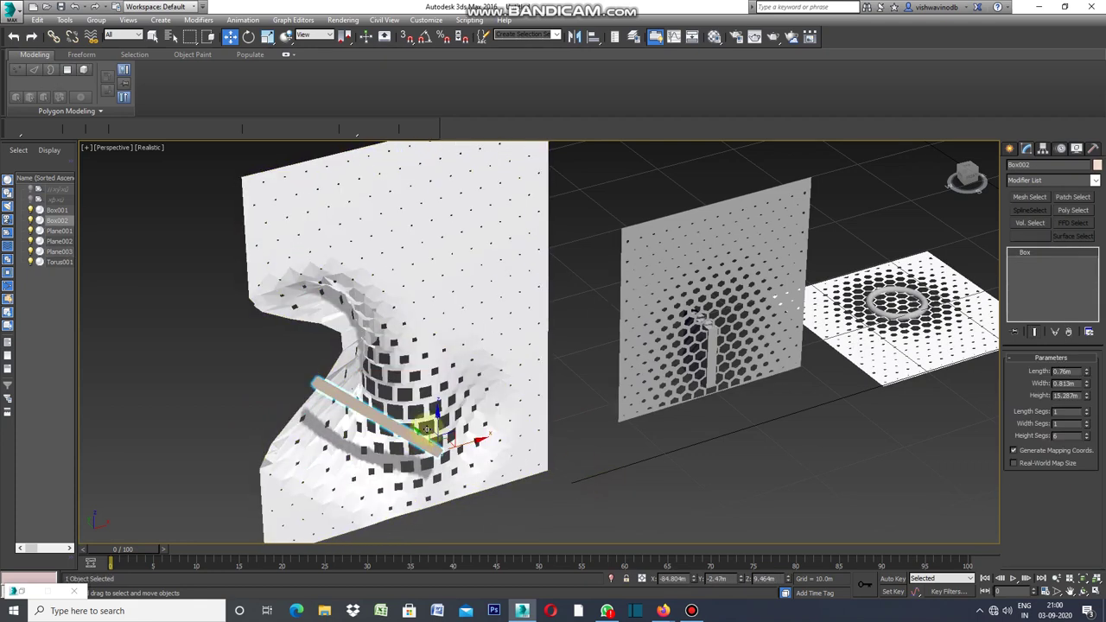
mouse_move(436, 417)
left_mouse_down()
mouse_move(448, 303)
mouse_move(465, 414)
mouse_move(486, 423)
mouse_move(523, 293)
left_mouse_up()
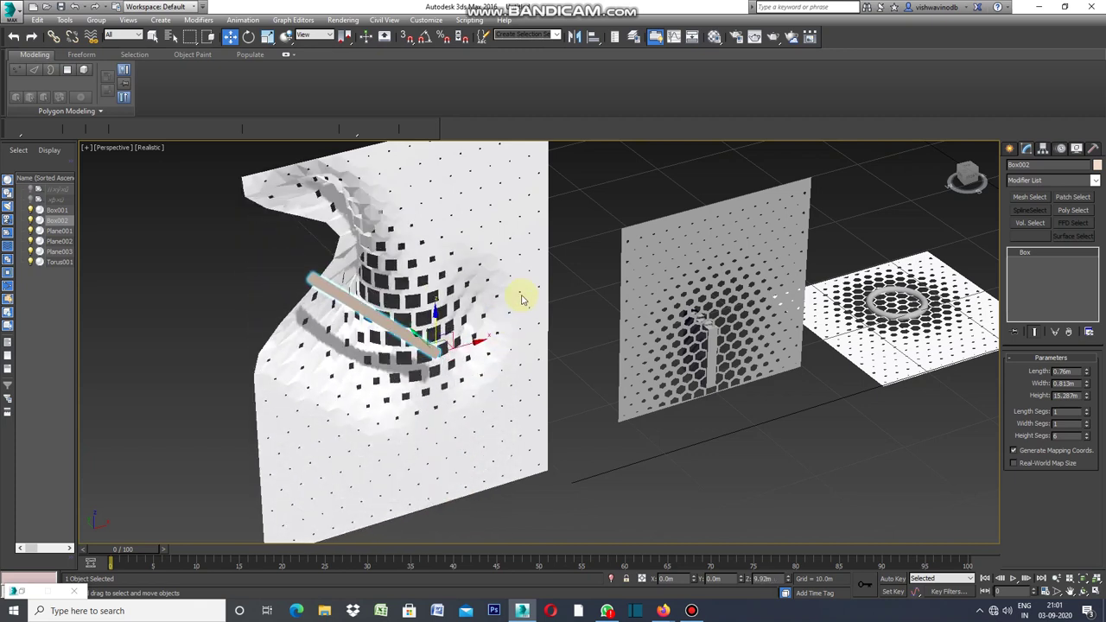
left_click(795, 499)
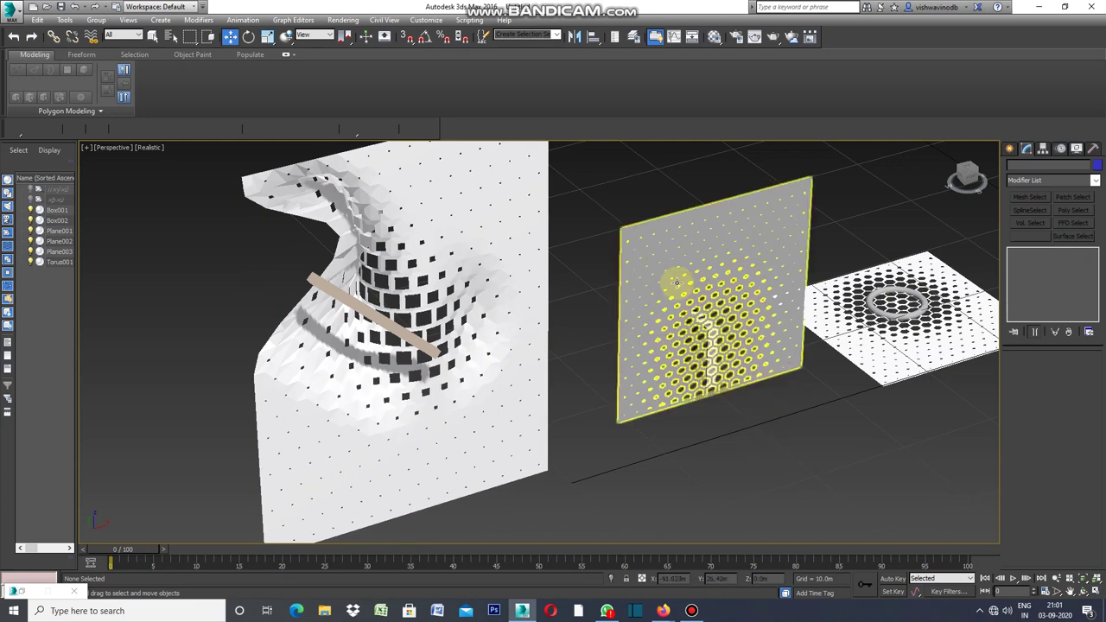
left_click(942, 354)
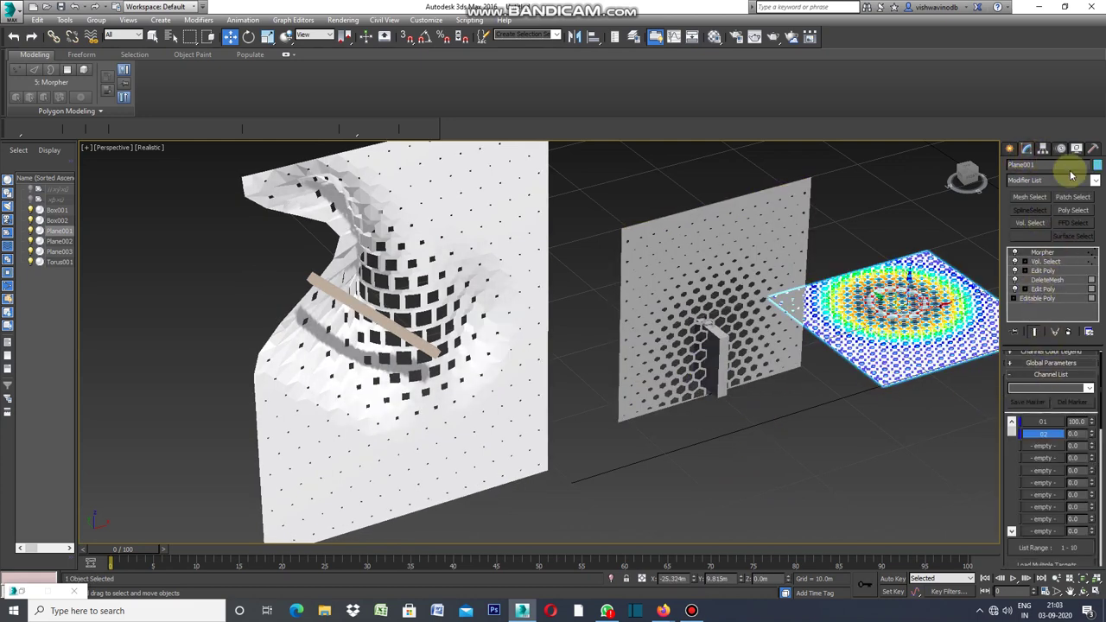
Add a Bend modifier to Plane001 with a 360° angle.
left_click(1095, 181)
mouse_move(1094, 242)
left_mouse_down()
mouse_move(1094, 490)
mouse_move(1095, 426)
left_mouse_up()
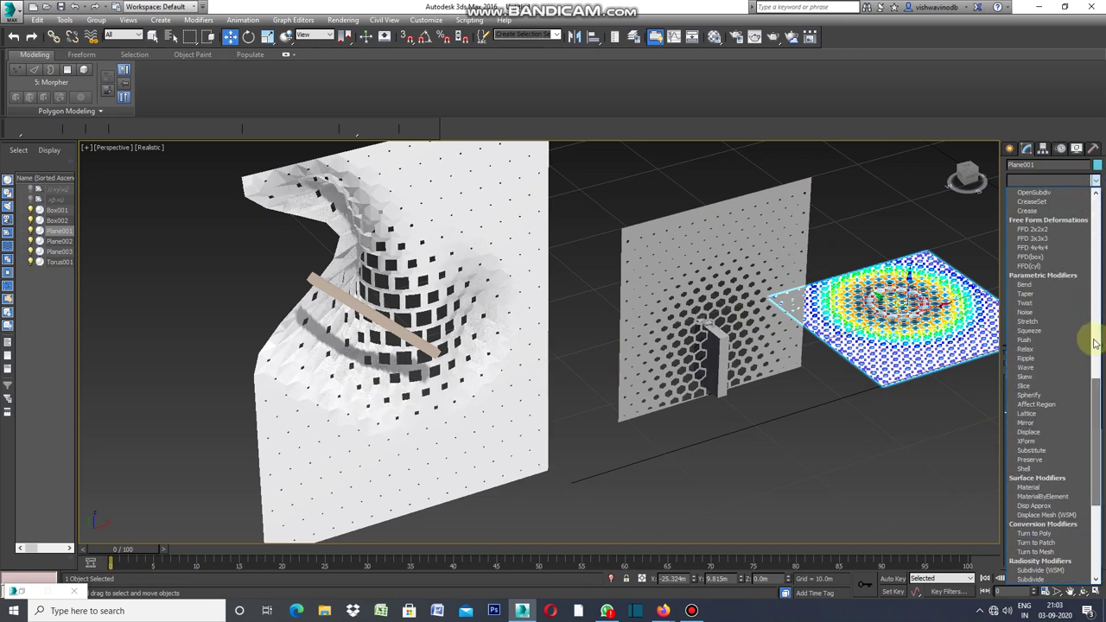
left_click(1041, 286)
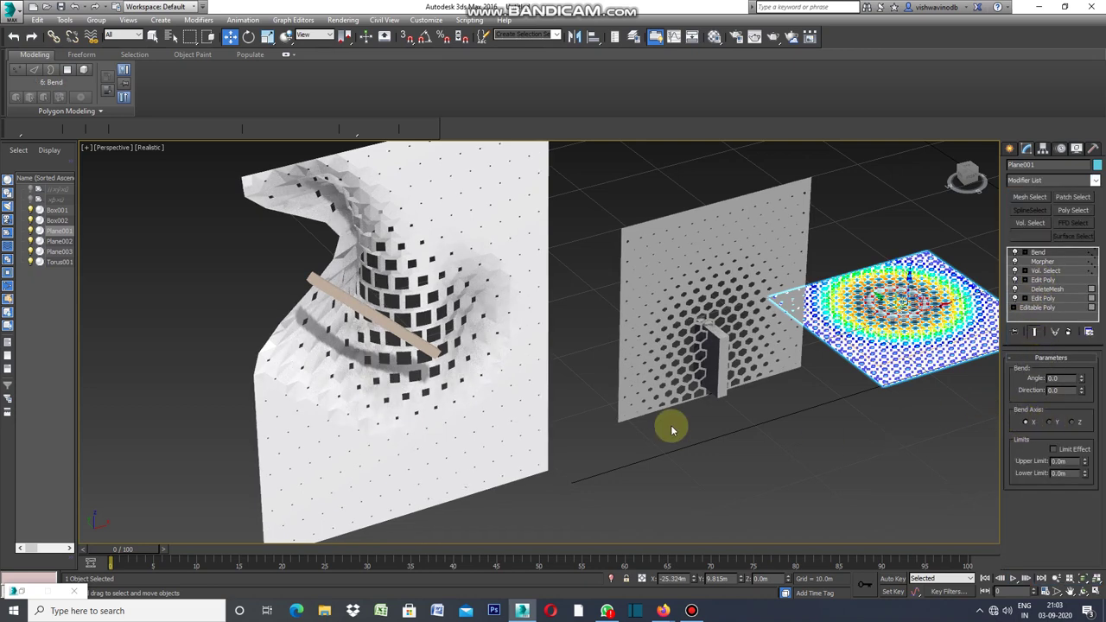
scroll(672, 429, "down", 3)
scroll(890, 391, "up", 3)
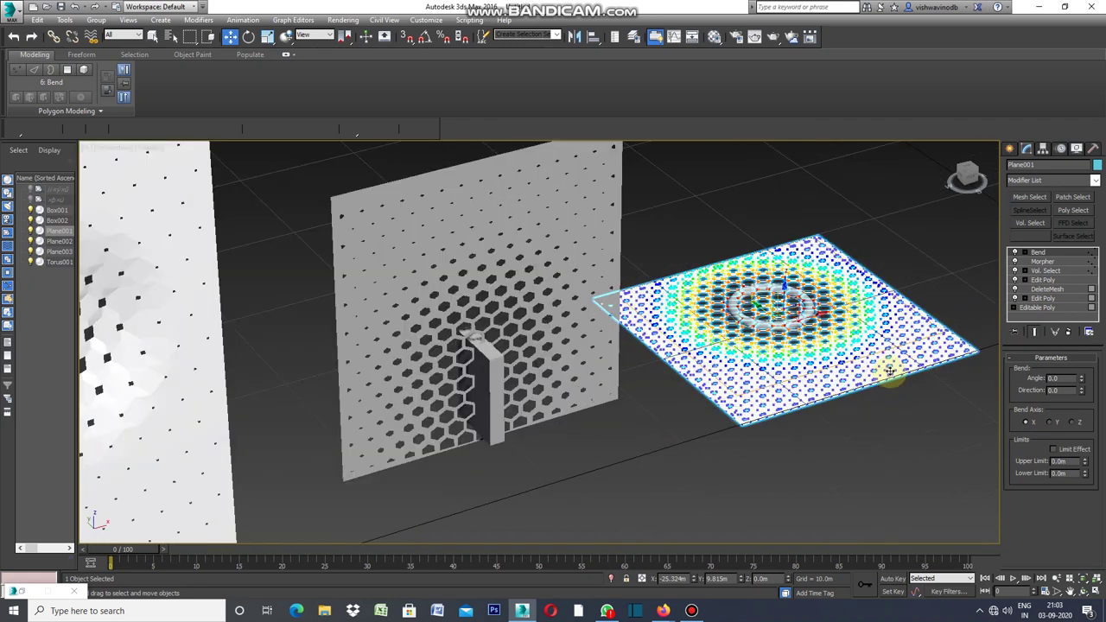
scroll(890, 369, "up", 2)
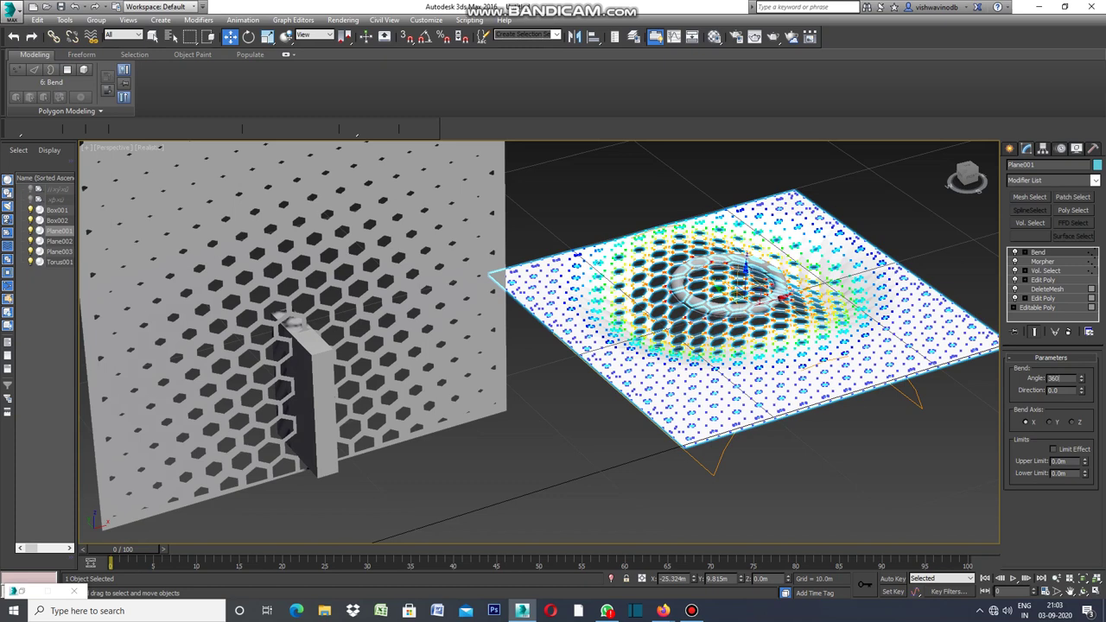
key("Return")
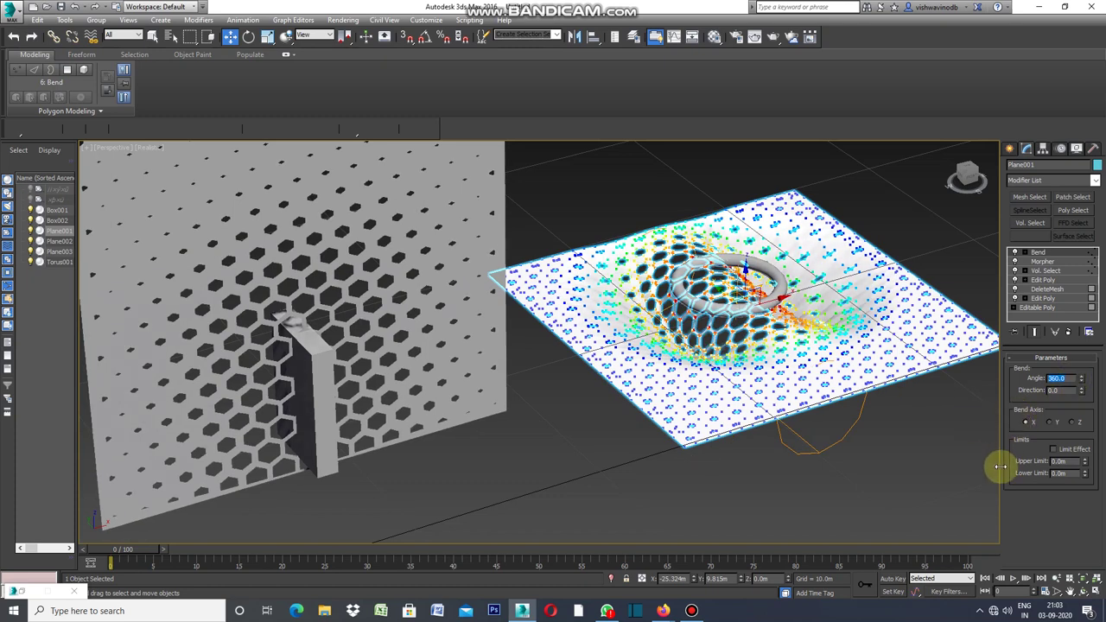
Drag Torus001 toward Plane001's left side so the funnel of hexagonal holes follows it.
left_click(1011, 150)
left_click(950, 444)
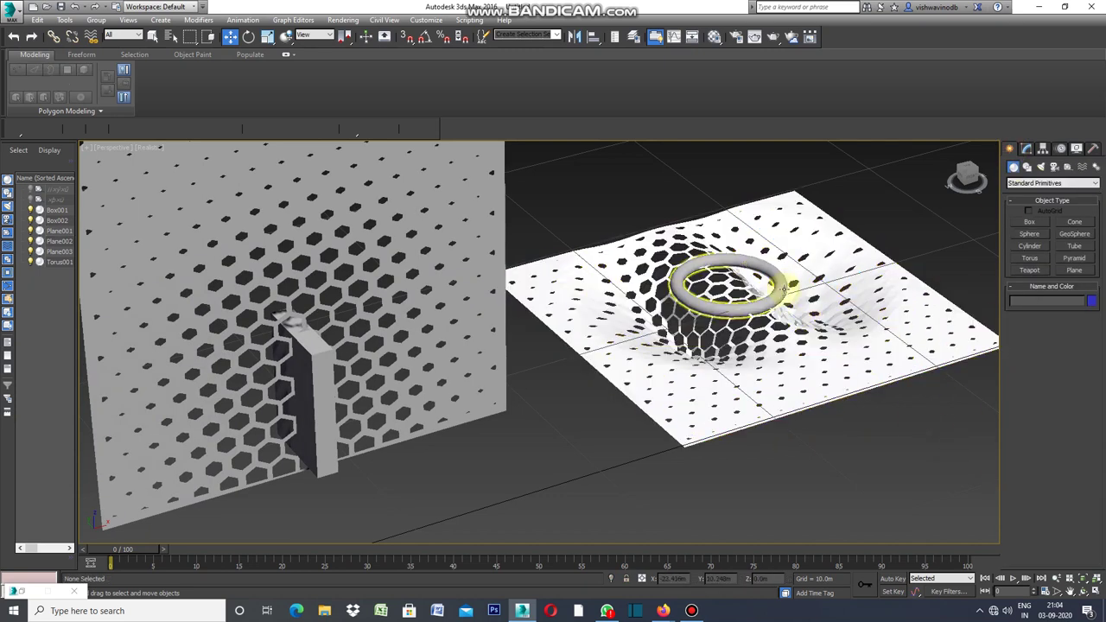
left_click(782, 283)
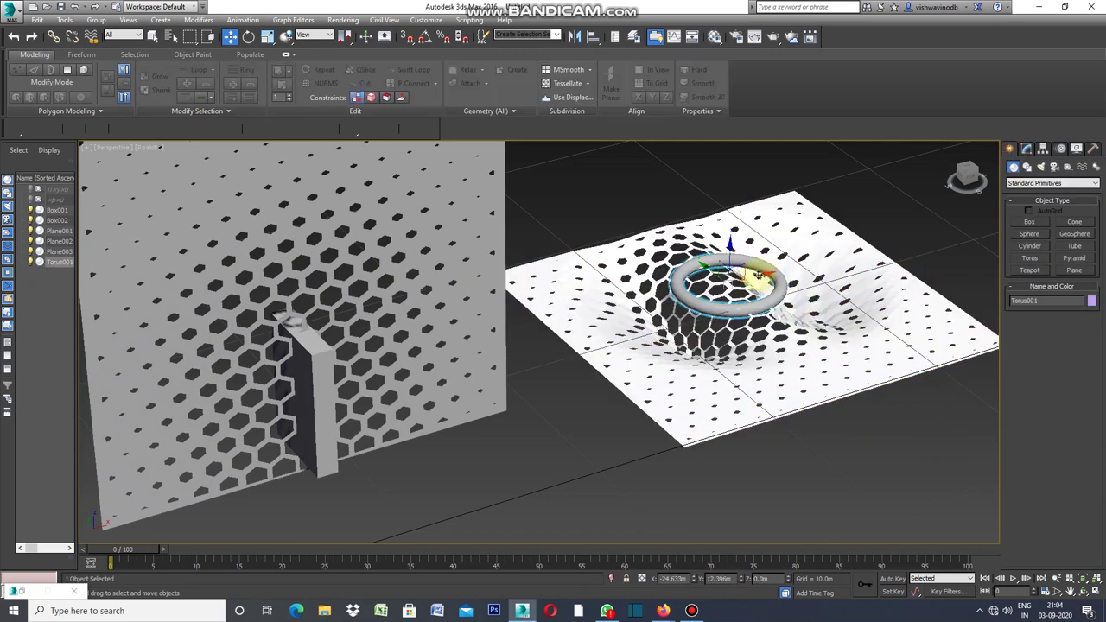
mouse_move(757, 276)
left_mouse_down()
mouse_move(582, 388)
mouse_move(852, 334)
mouse_move(824, 380)
mouse_move(610, 511)
mouse_move(792, 453)
left_mouse_up()
left_click(750, 257)
mouse_move(724, 242)
left_mouse_down()
mouse_move(671, 193)
mouse_move(654, 193)
mouse_move(763, 350)
mouse_move(864, 459)
left_mouse_up()
left_click_drag(843, 434, 741, 337)
mouse_move(784, 249)
left_mouse_down()
mouse_move(731, 256)
mouse_move(708, 316)
mouse_move(676, 367)
mouse_move(666, 365)
left_mouse_up()
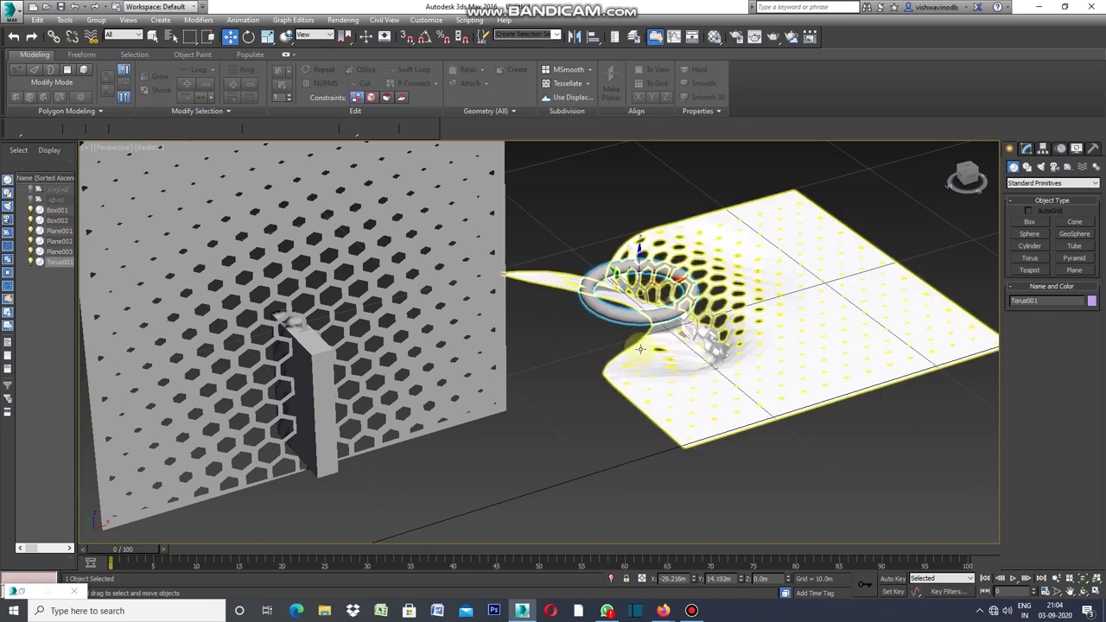
left_click(561, 460)
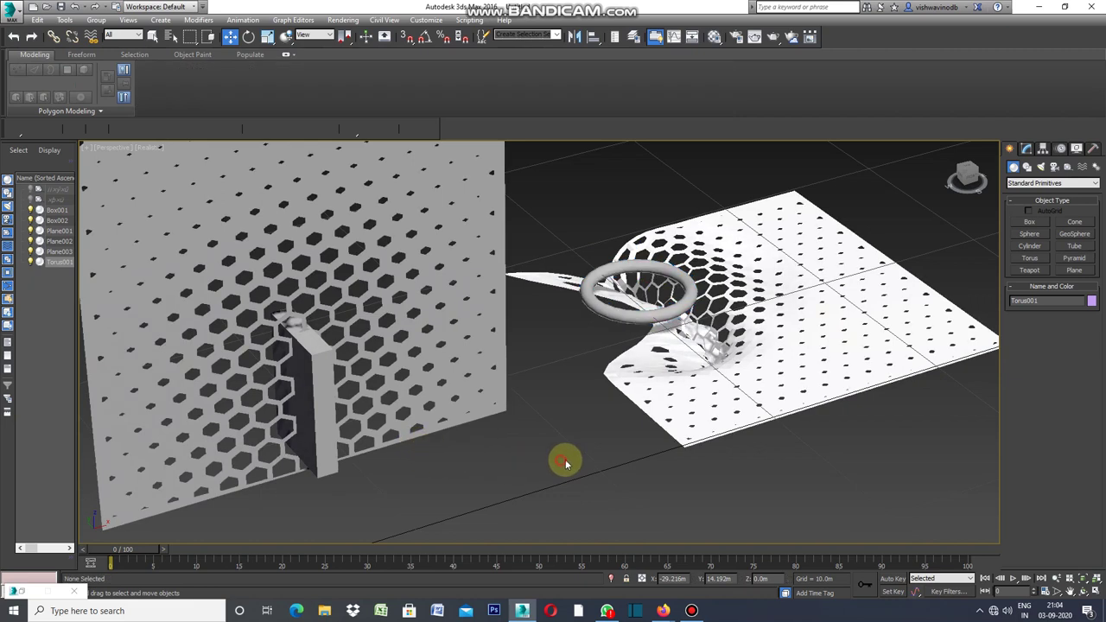
left_click(478, 240)
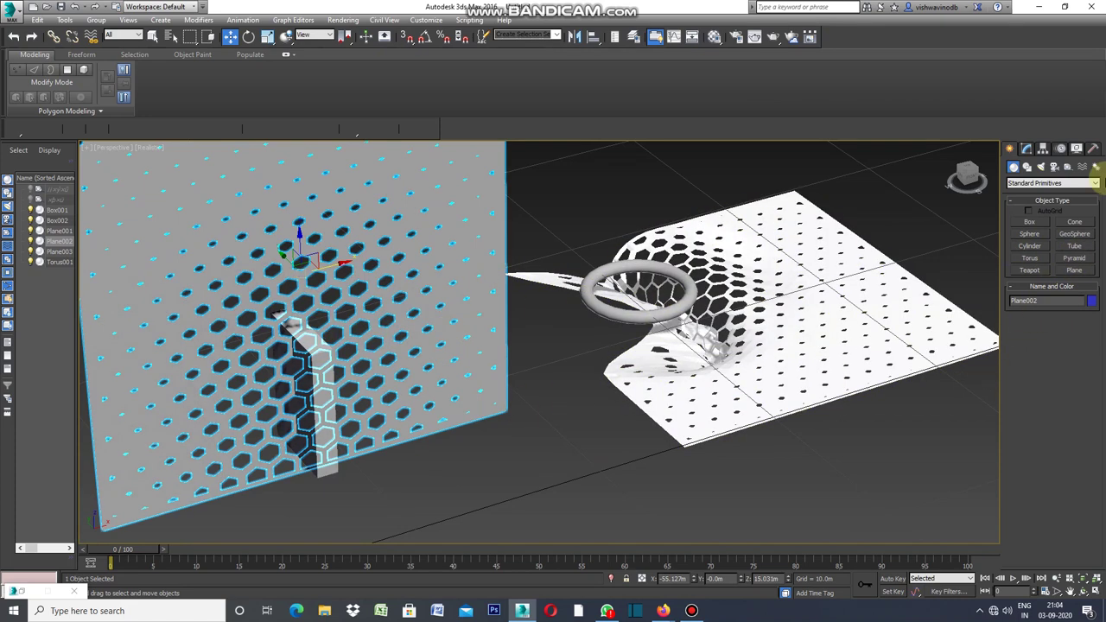
Add another Bend modifier to Plane002 with X as the bend axis and a 360° angle.
left_click(1031, 151)
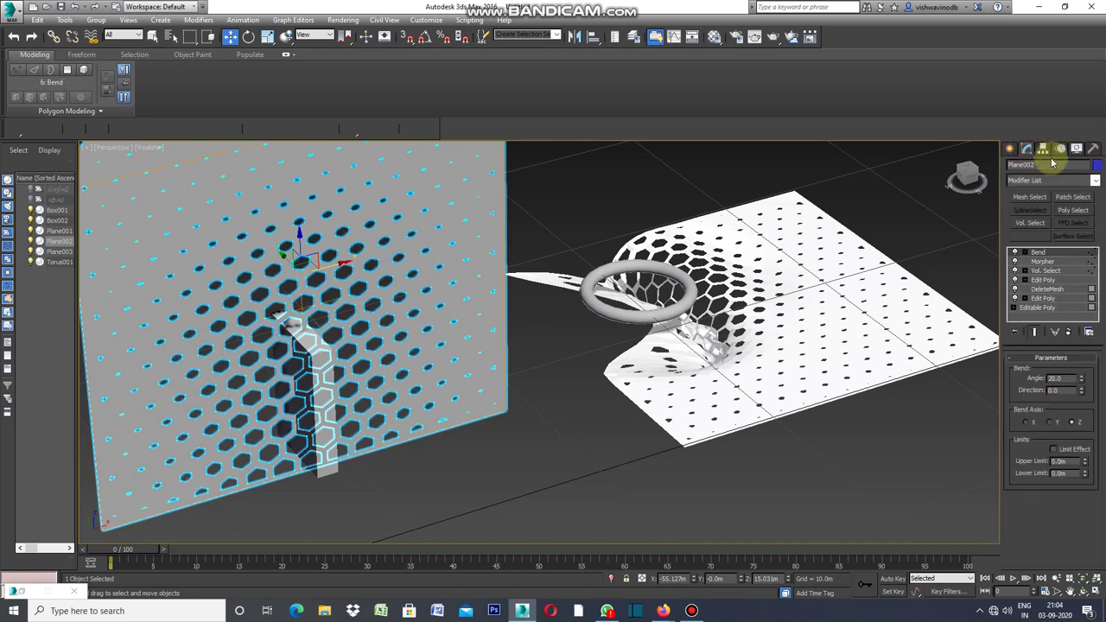
left_click(1096, 182)
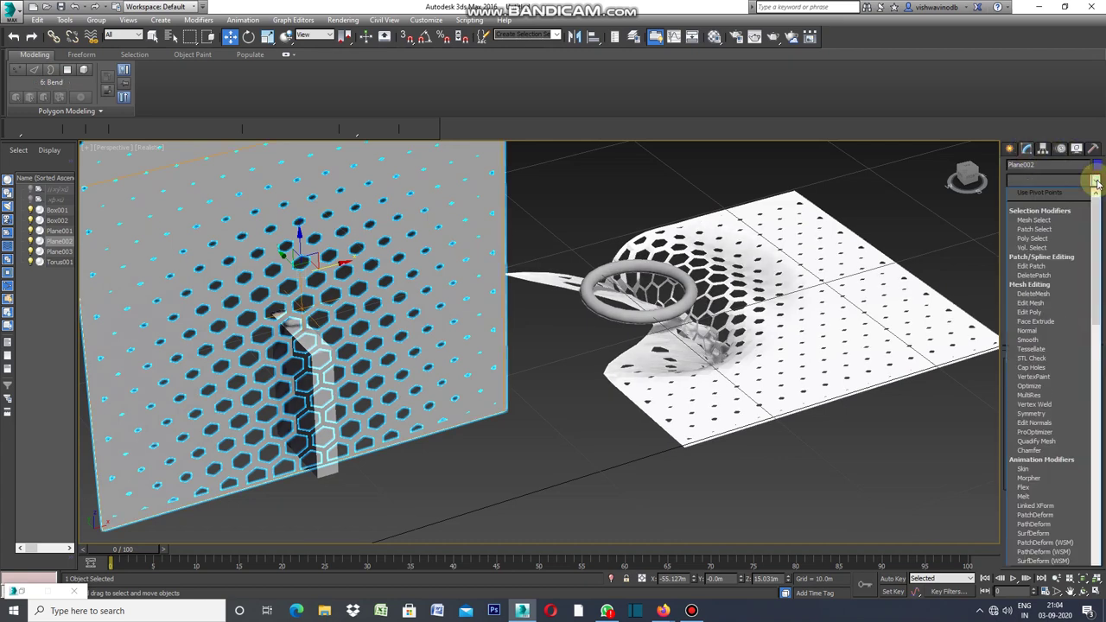
left_click_drag(1095, 259, 1099, 411)
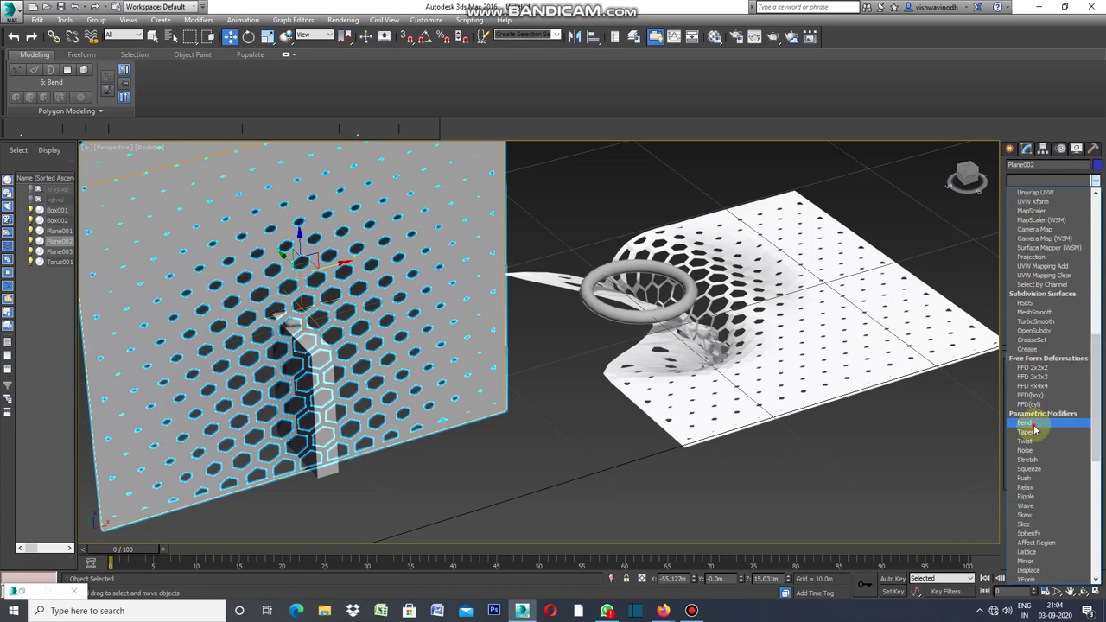
left_click(1033, 425)
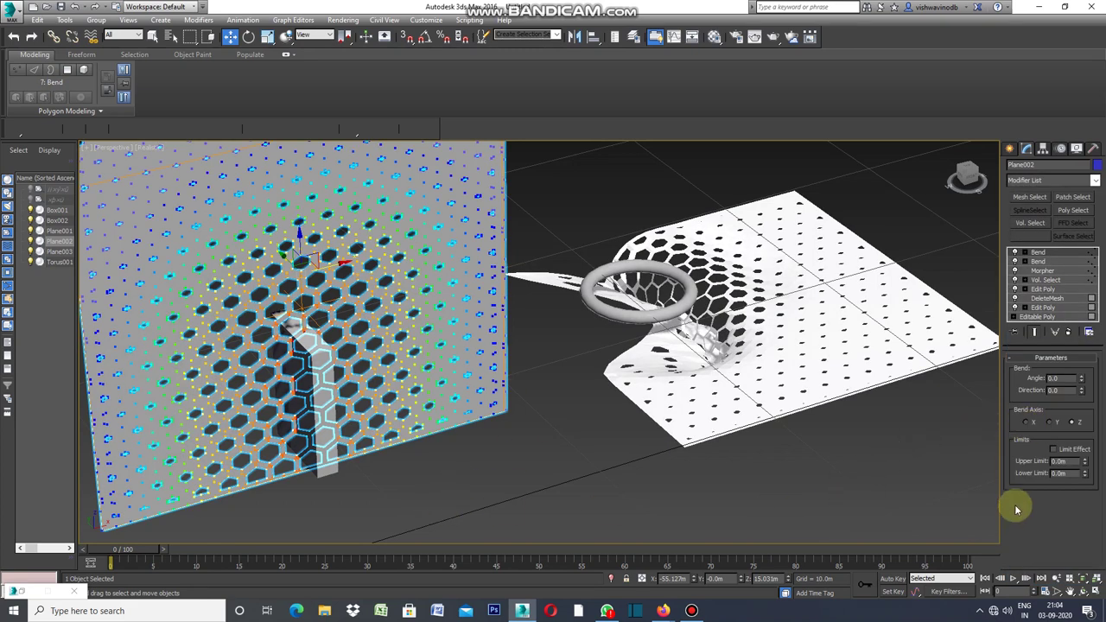
left_click(1017, 423)
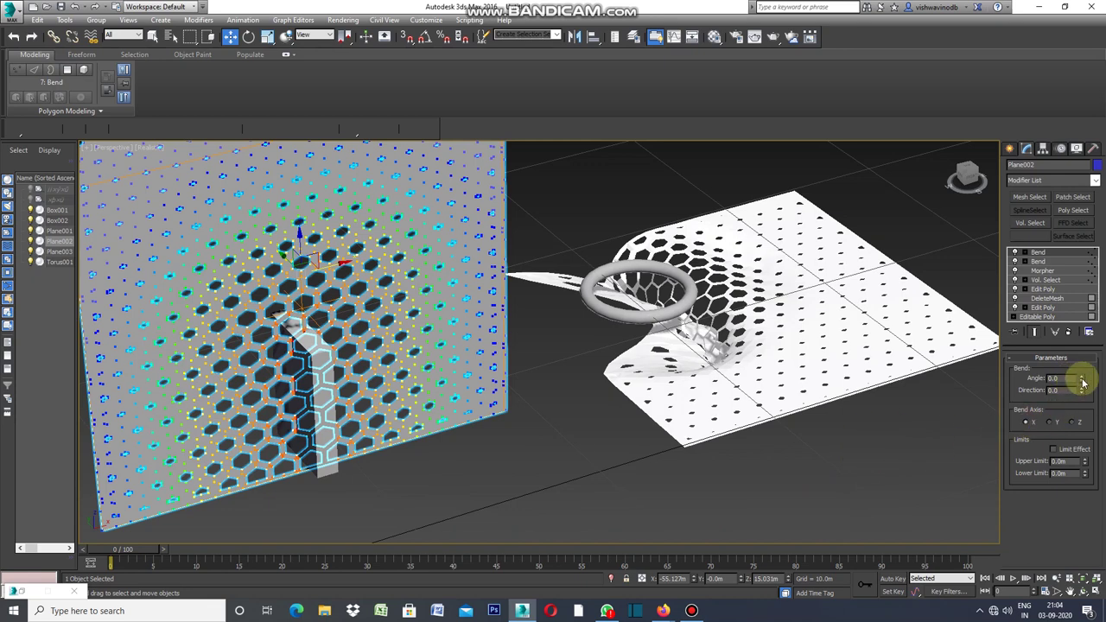
mouse_move(1083, 378)
left_mouse_down()
mouse_move(1086, 153)
mouse_move(1093, 381)
mouse_move(1068, 153)
mouse_move(1086, 153)
mouse_move(1070, 275)
mouse_move(1062, 203)
mouse_move(1031, 116)
mouse_move(1053, 332)
mouse_move(1025, 172)
left_mouse_up()
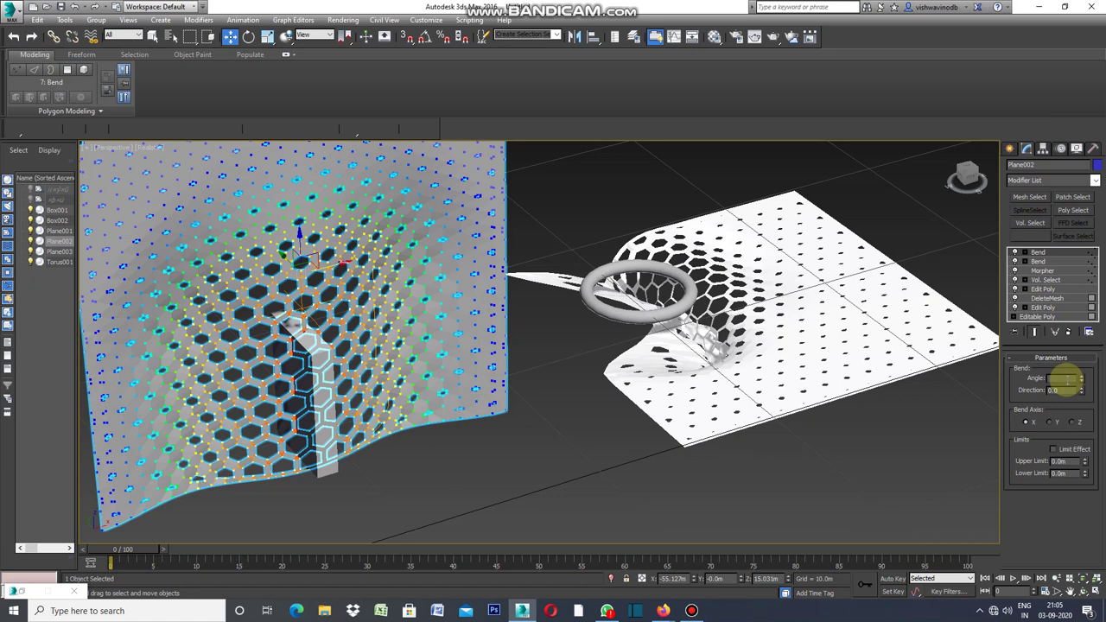
type("360")
key("Return")
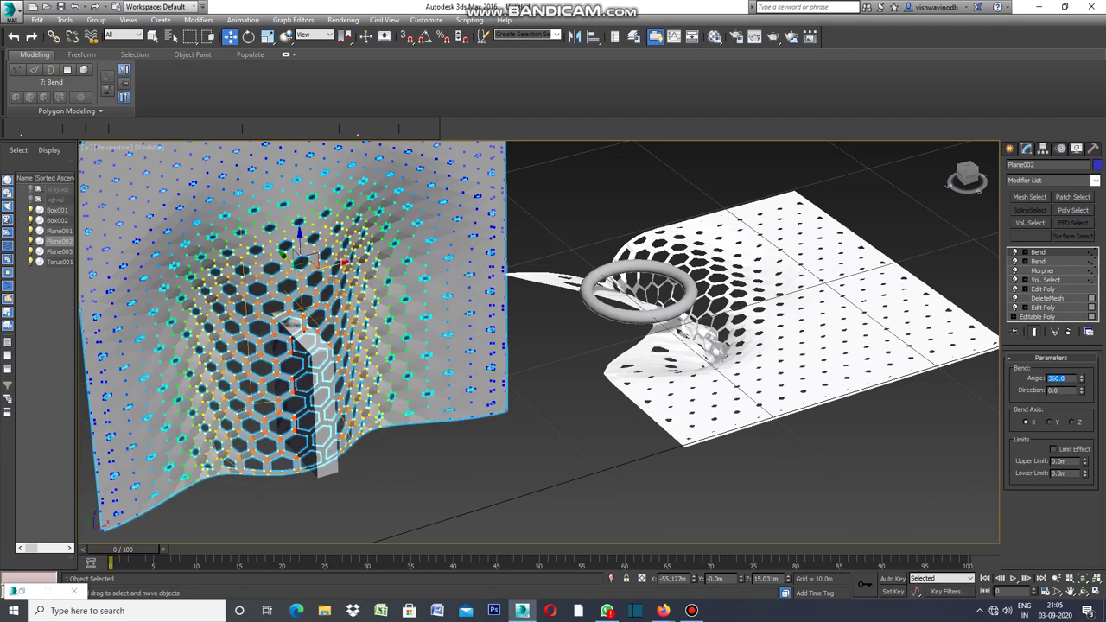
left_click(947, 459)
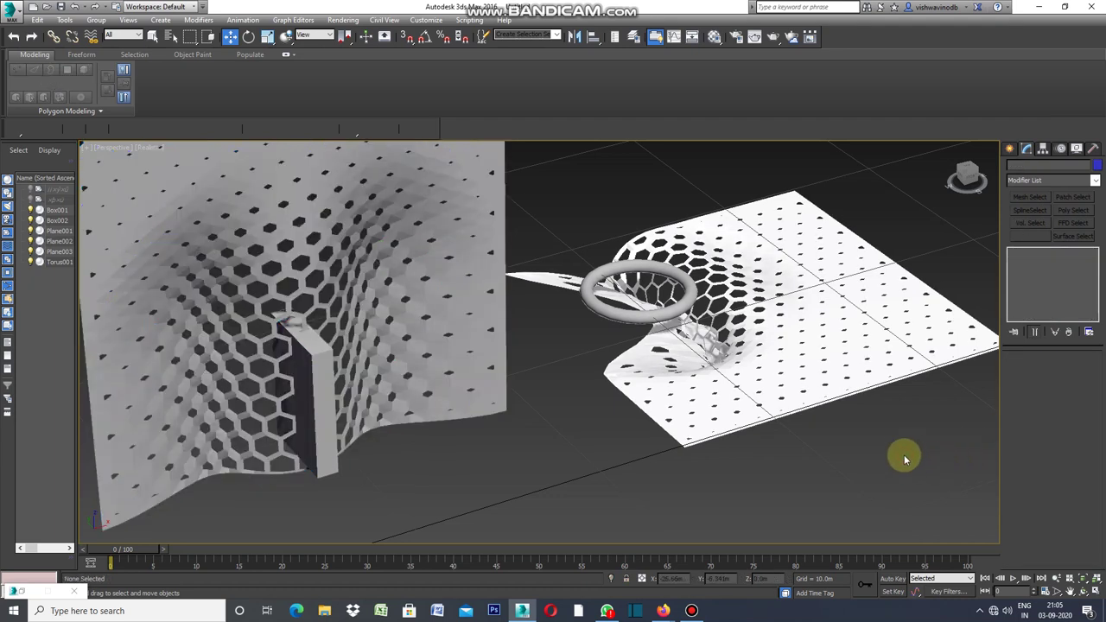
Move Box001 up along Z so the hexagon wall's enlarged holes and curl follow it.
scroll(825, 429, "down", 3)
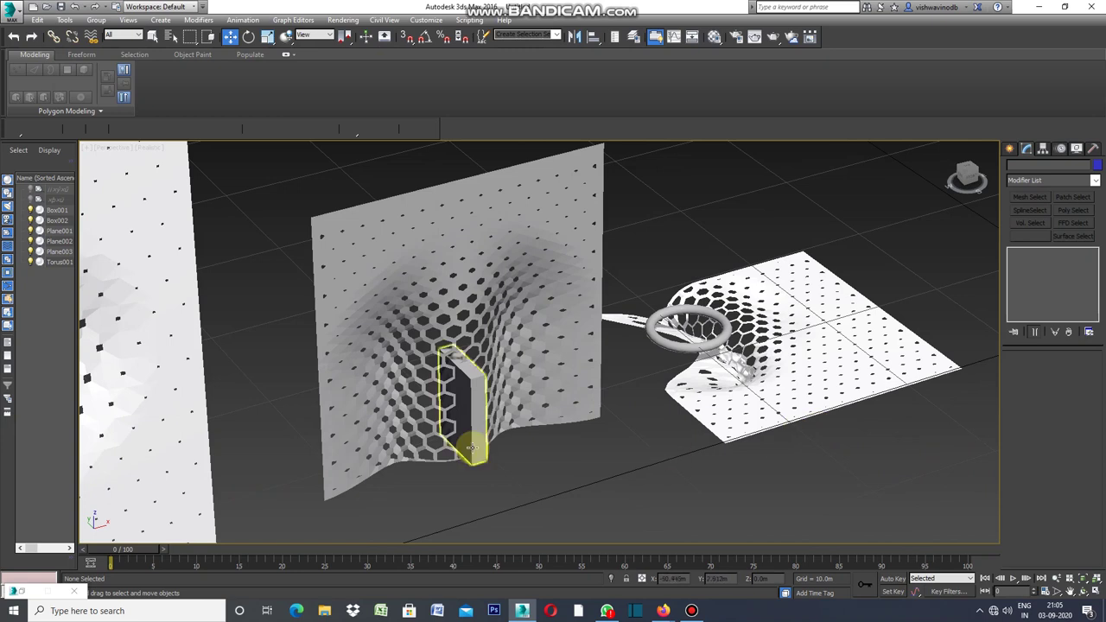
scroll(471, 447, "up", 3)
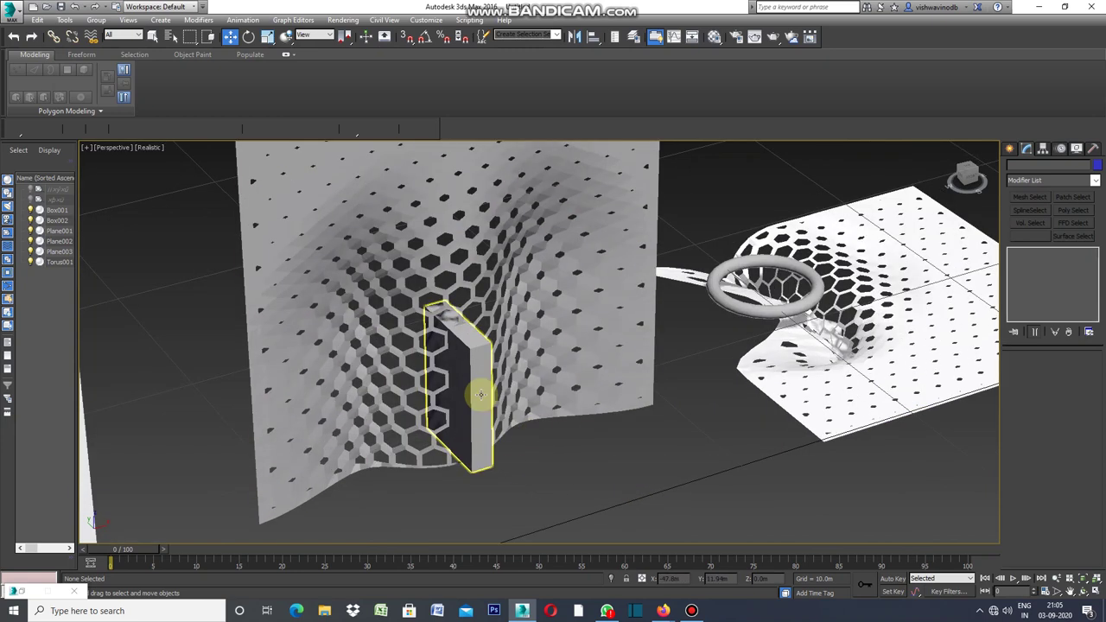
left_click(465, 406)
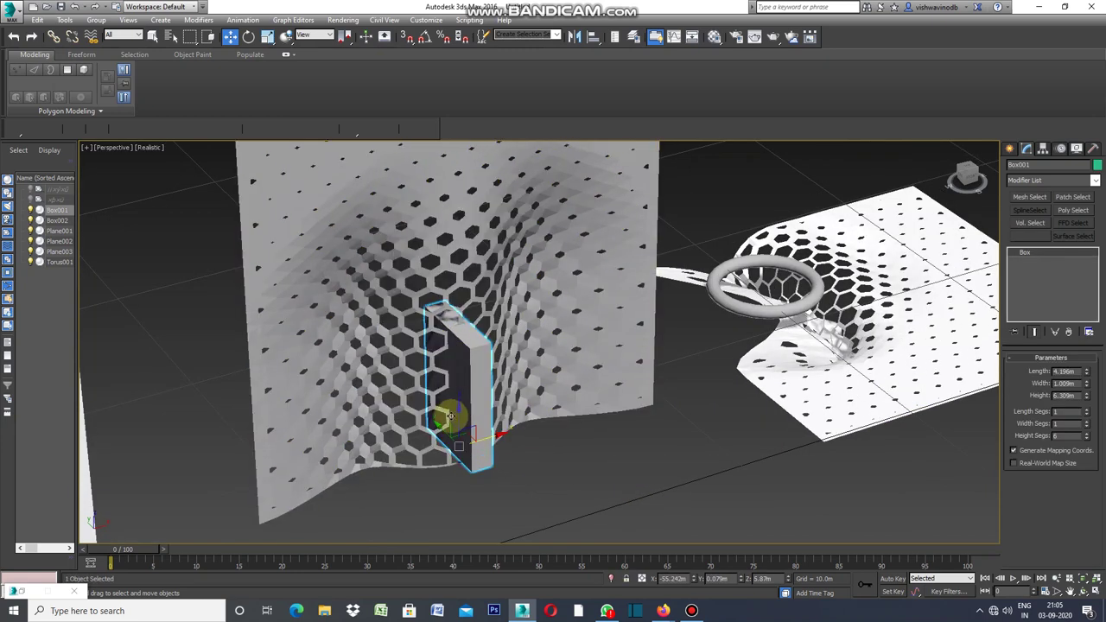
mouse_move(450, 417)
left_mouse_down()
mouse_move(447, 348)
mouse_move(493, 458)
mouse_move(484, 216)
mouse_move(467, 203)
mouse_move(501, 451)
mouse_move(446, 215)
mouse_move(481, 424)
mouse_move(484, 372)
mouse_move(608, 353)
mouse_move(685, 358)
mouse_move(444, 446)
mouse_move(295, 472)
mouse_move(430, 468)
left_mouse_up()
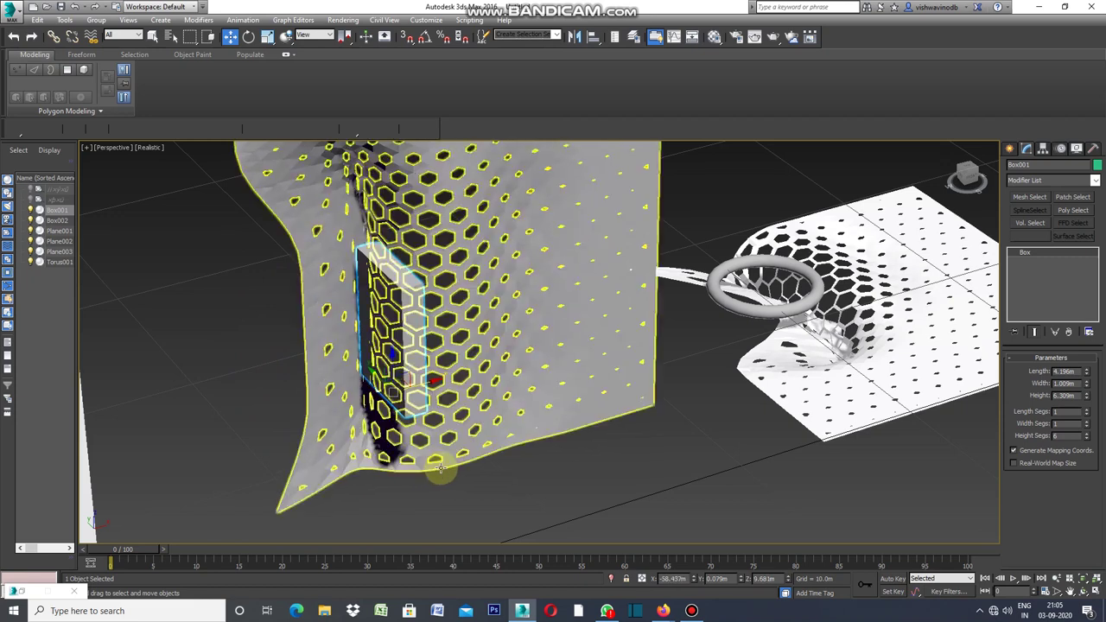